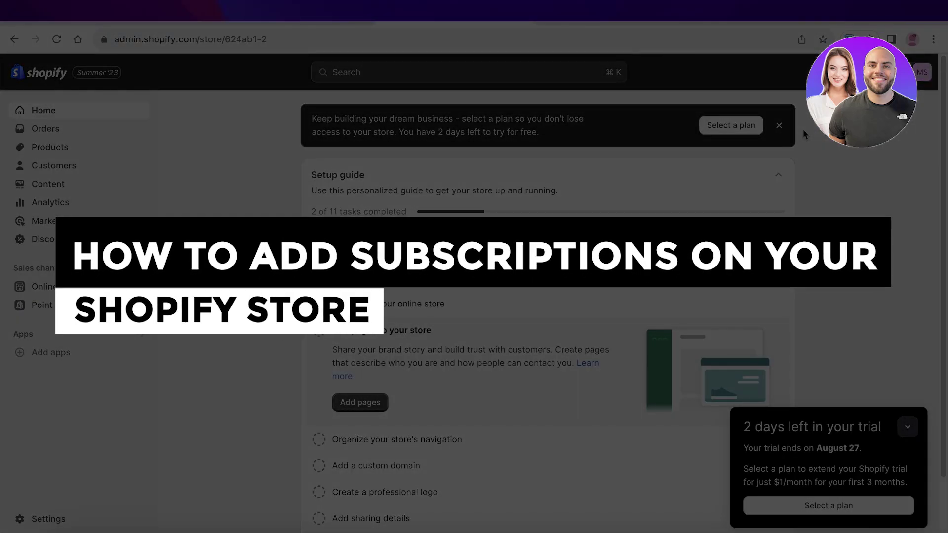
Collapse the trial reminder and show the Products list with Tech Coaching Class.
left_click(907, 427)
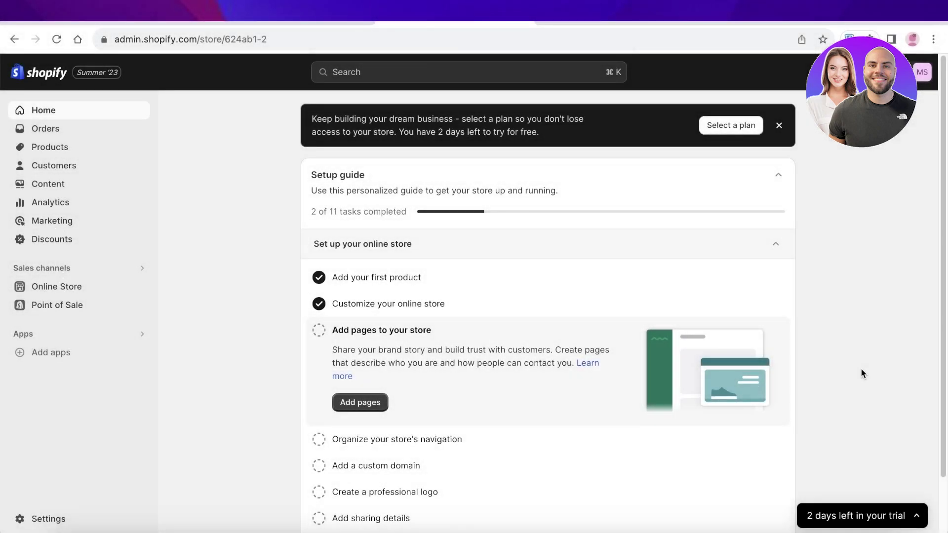
left_click(64, 146)
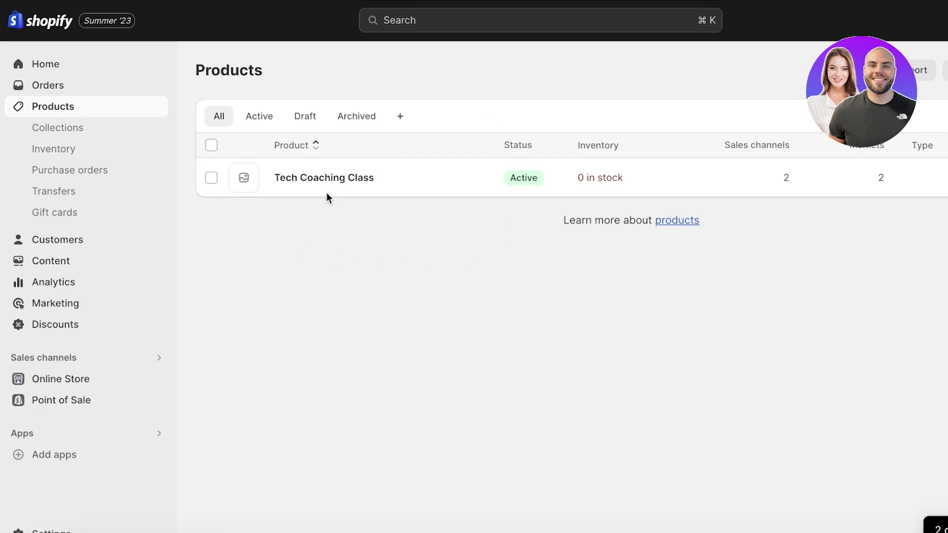
Browse a new product form, then leave it unsaved and return to the Home dashboard.
left_click(944, 73)
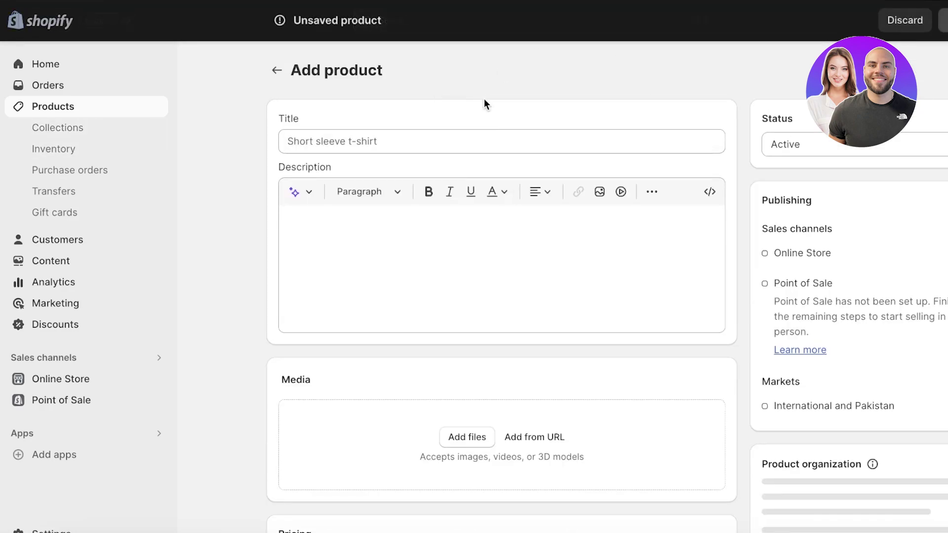
scroll(474, 129, "down", 7)
scroll(434, 140, "down", 3)
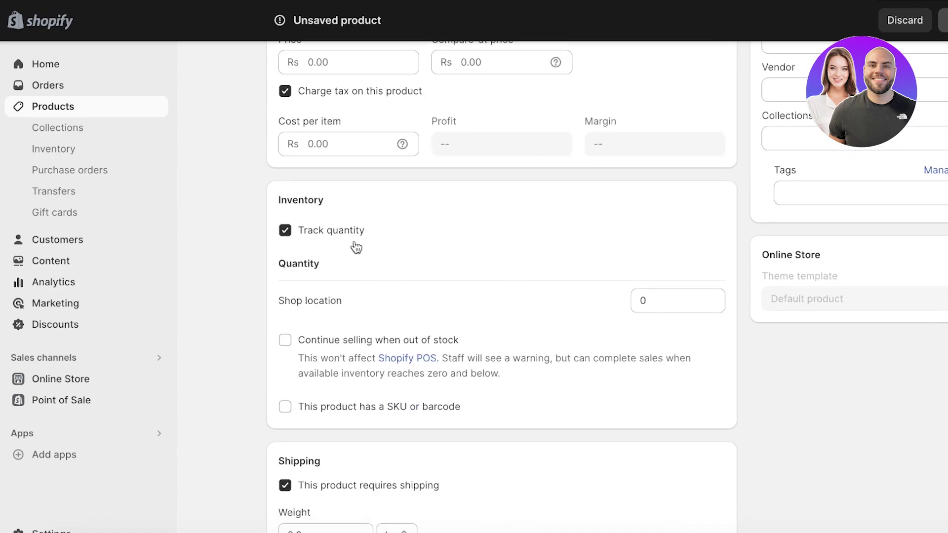
scroll(356, 247, "down", 5)
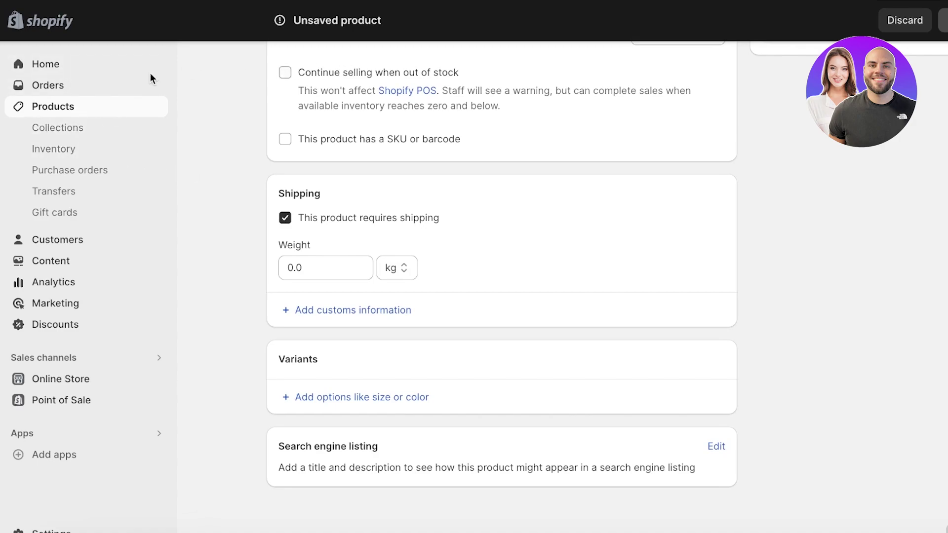
left_click(28, 68)
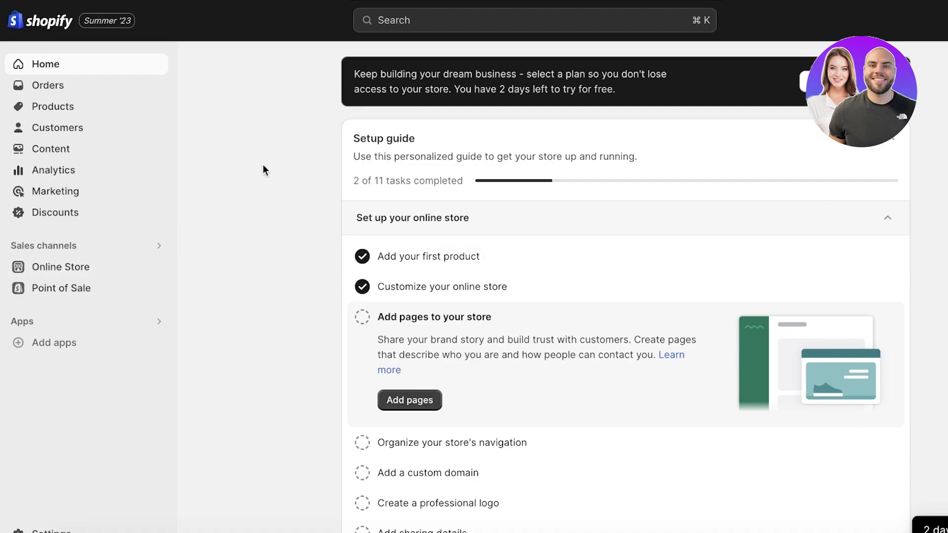
Open the store settings and review the Billing details.
scroll(188, 220, "down", 1)
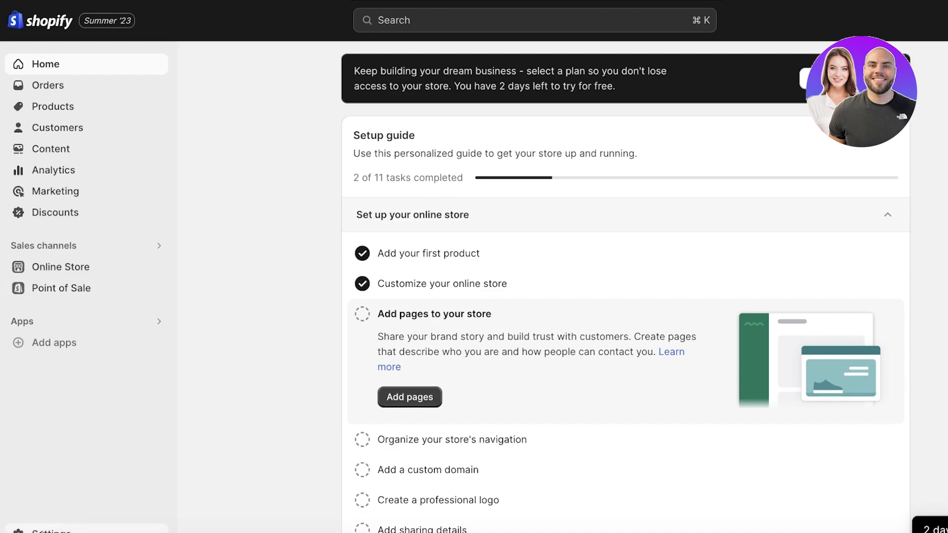
left_click(50, 530)
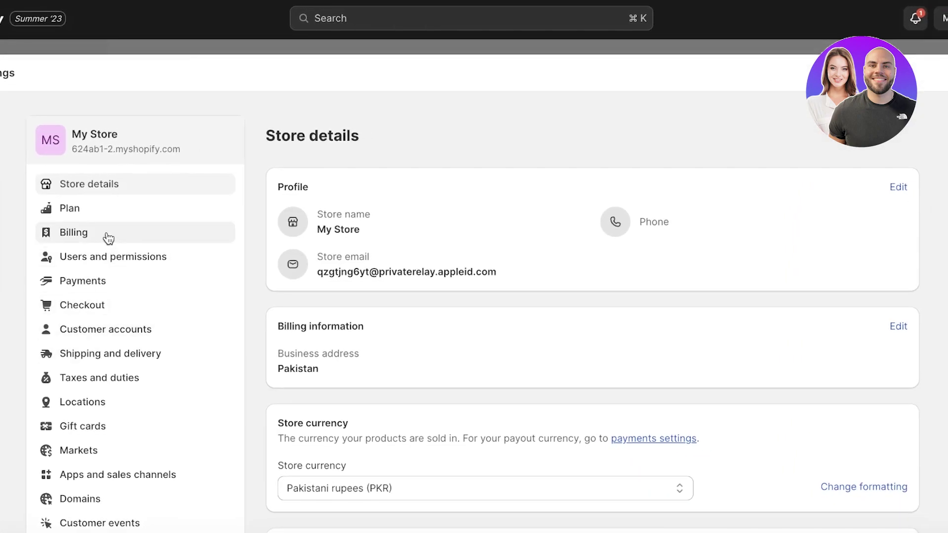
left_click(107, 236)
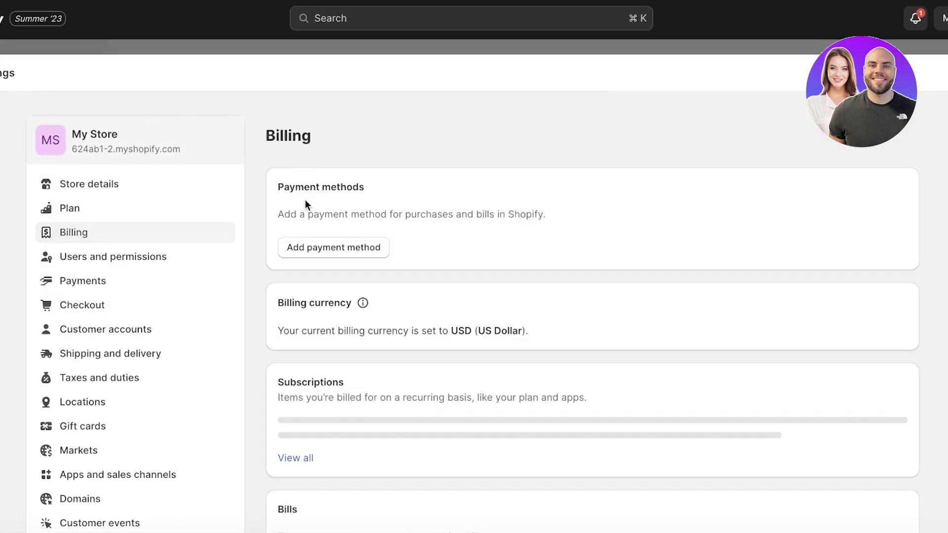
scroll(279, 211, "down", 4)
mouse_move(363, 120)
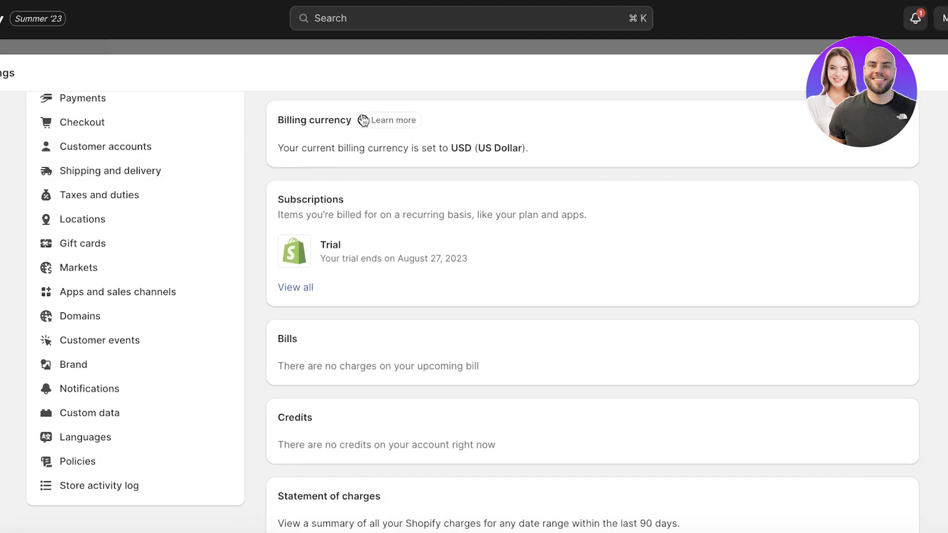
scroll(361, 121, "up", 4)
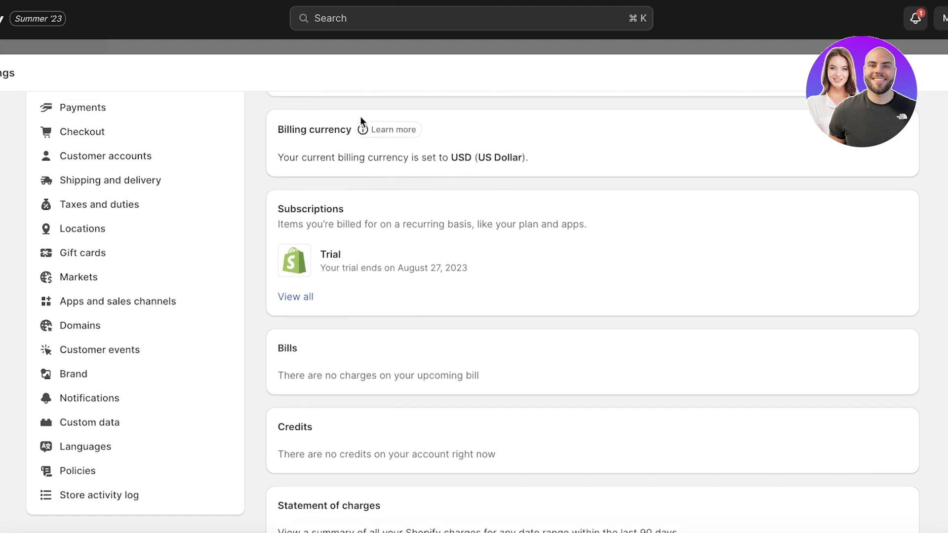
Review the Payments and Checkout settings, then close Settings.
left_click(59, 276)
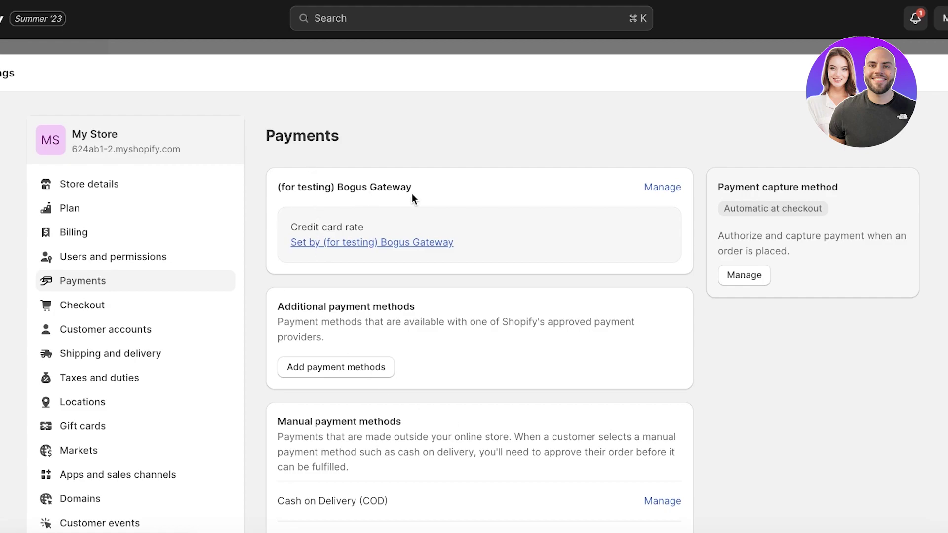
scroll(412, 195, "down", 5)
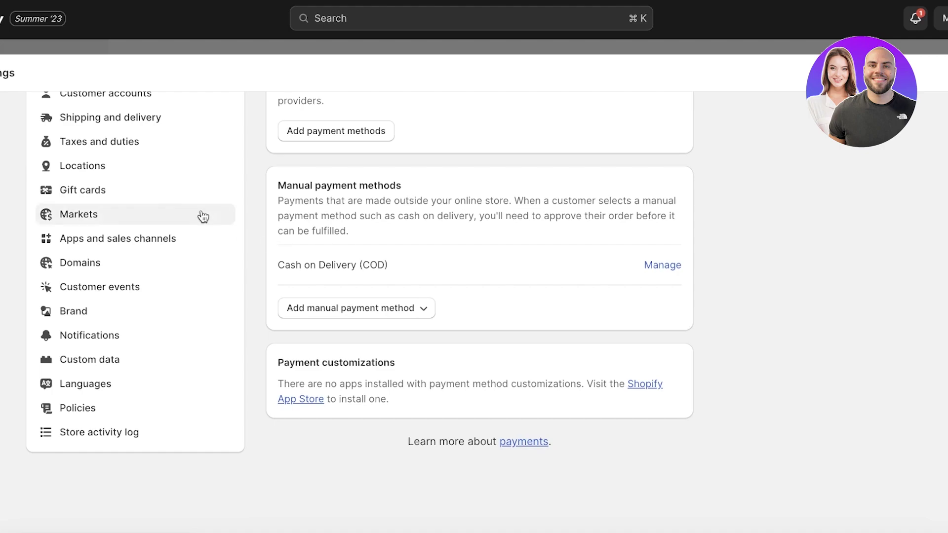
scroll(371, 212, "up", 5)
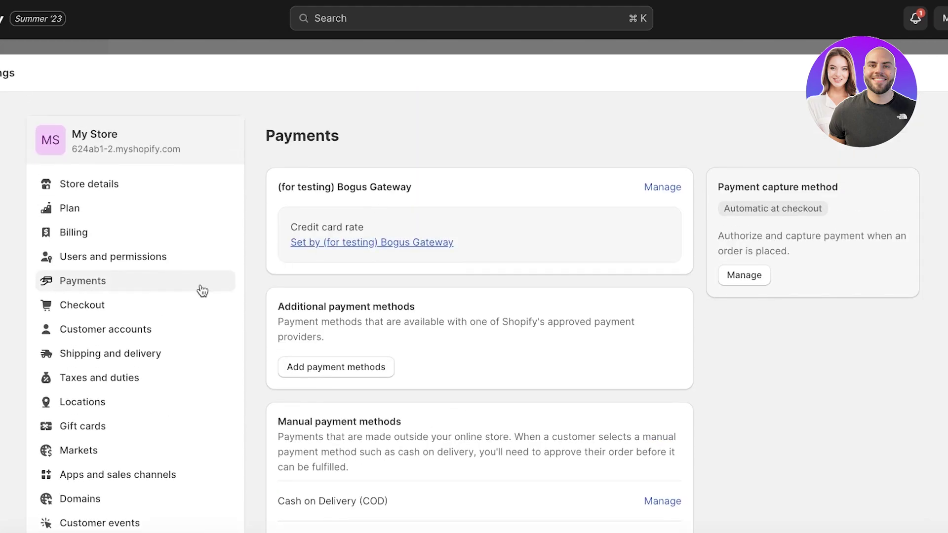
left_click(82, 305)
scroll(767, 137, "down", 10)
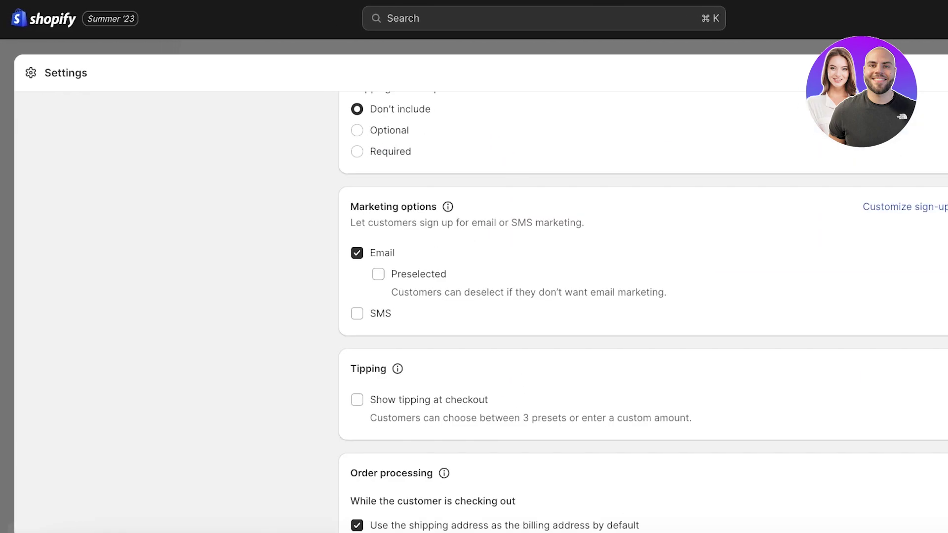
key("Escape")
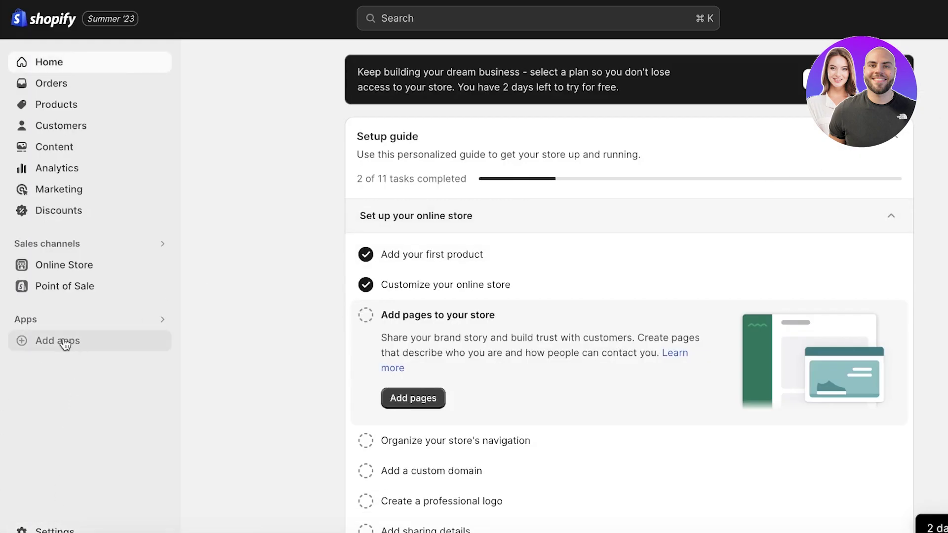
Reopen Settings and go to Apps and sales channels.
left_click(55, 530)
scroll(182, 289, "down", 10)
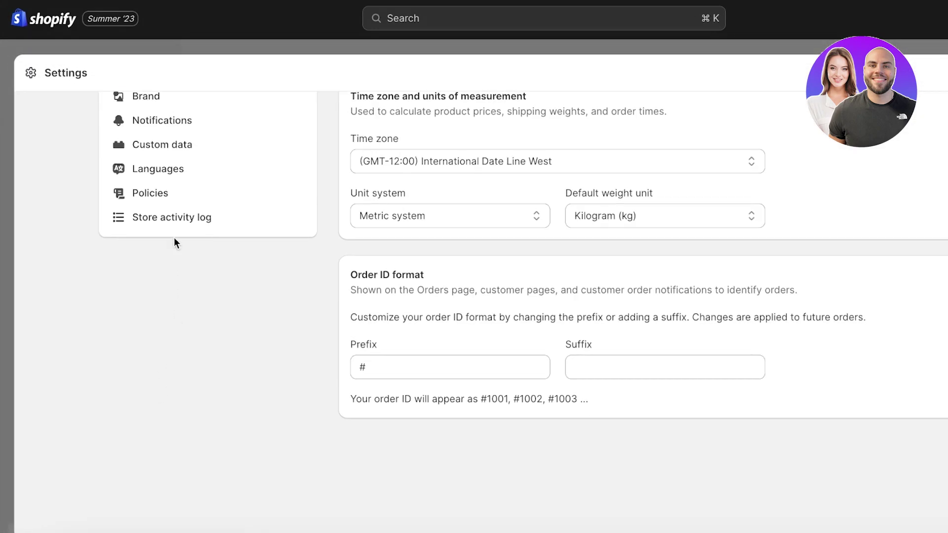
scroll(176, 232, "up", 3)
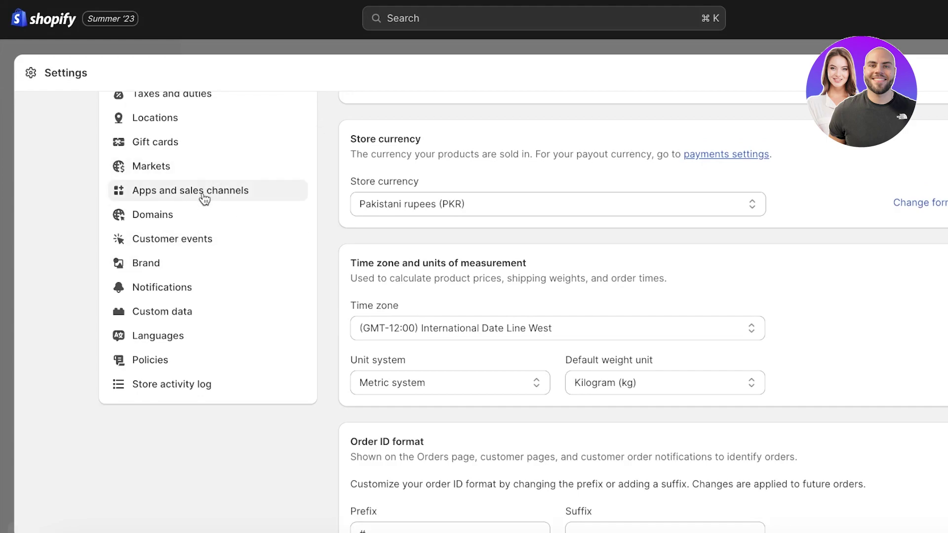
left_click(204, 195)
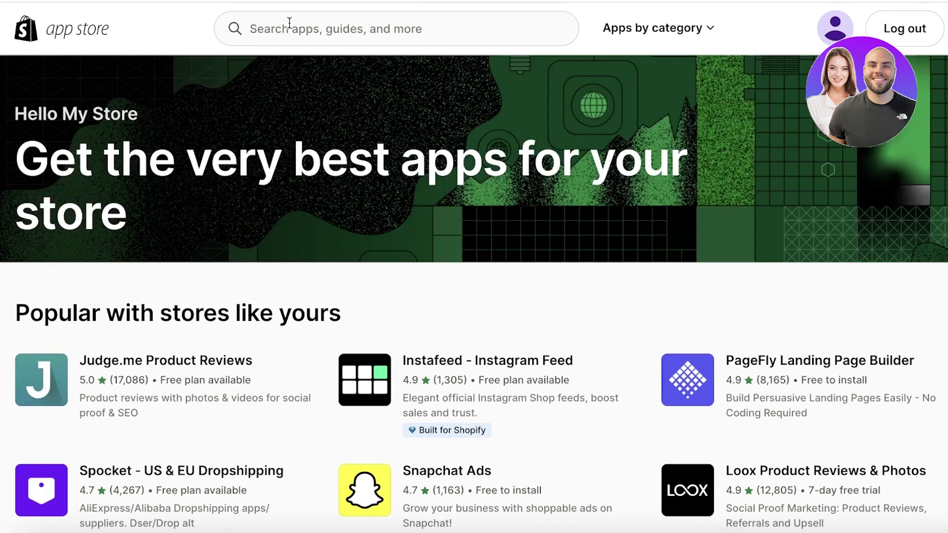
Search the App Store for 'subscription' and browse the 228 results.
left_click(291, 24)
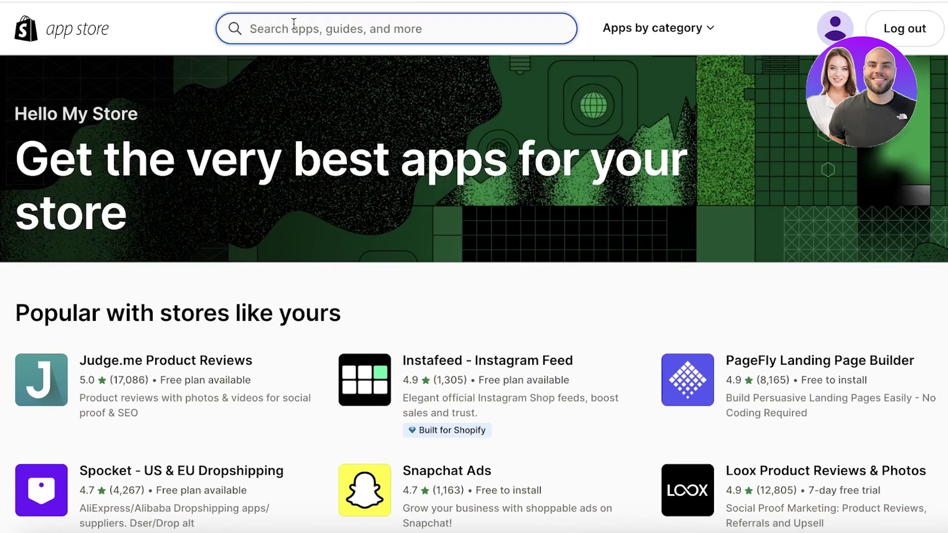
type("subscription")
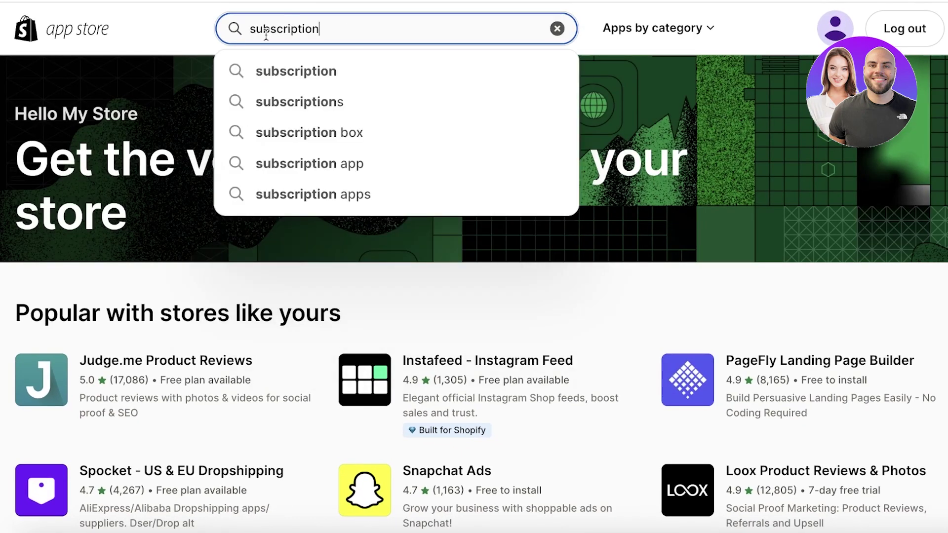
key("Return")
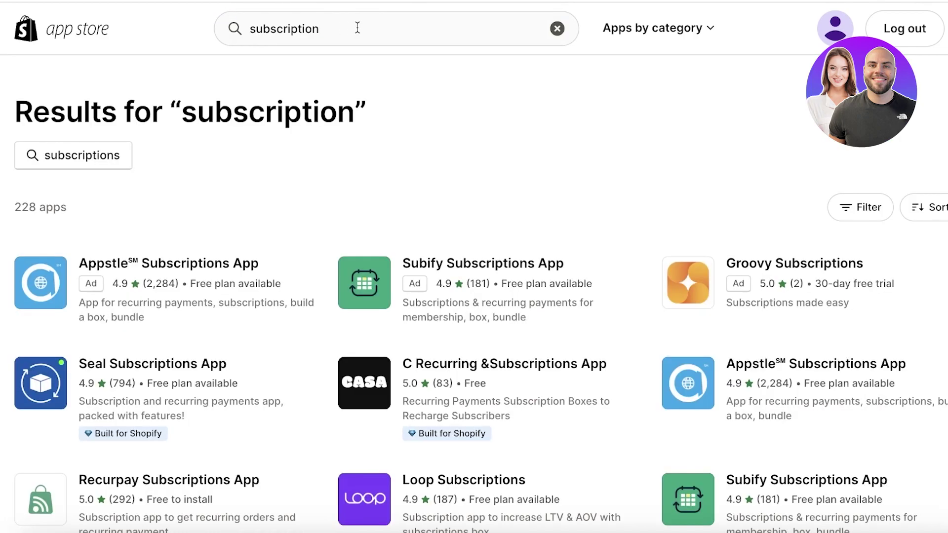
scroll(137, 321, "down", 2)
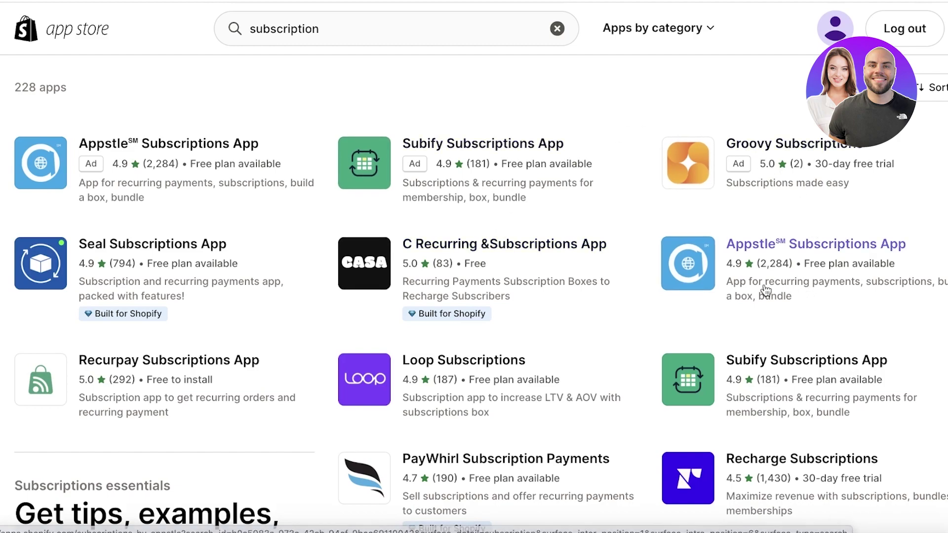
scroll(38, 279, "down", 1)
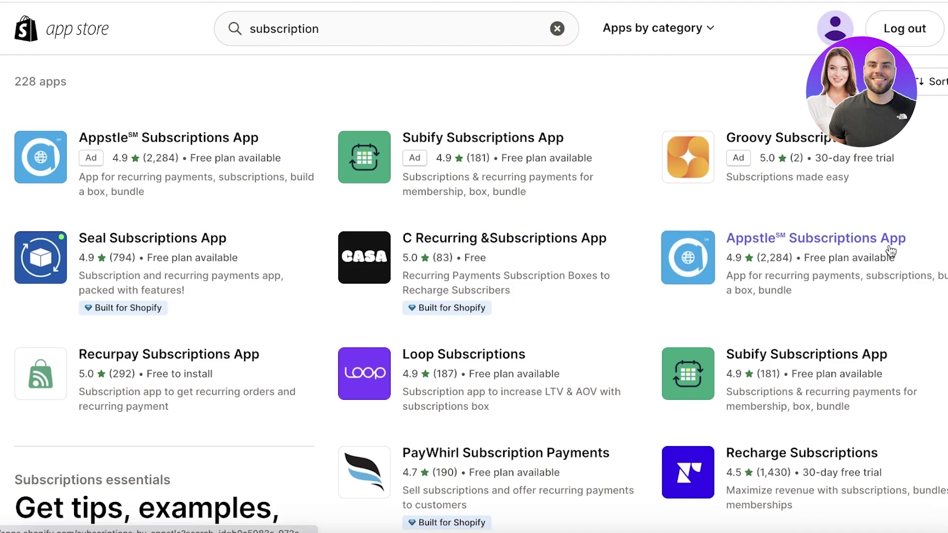
Open the free C Recurring &Subscriptions App listing with its 5.0 rating.
left_click(359, 264)
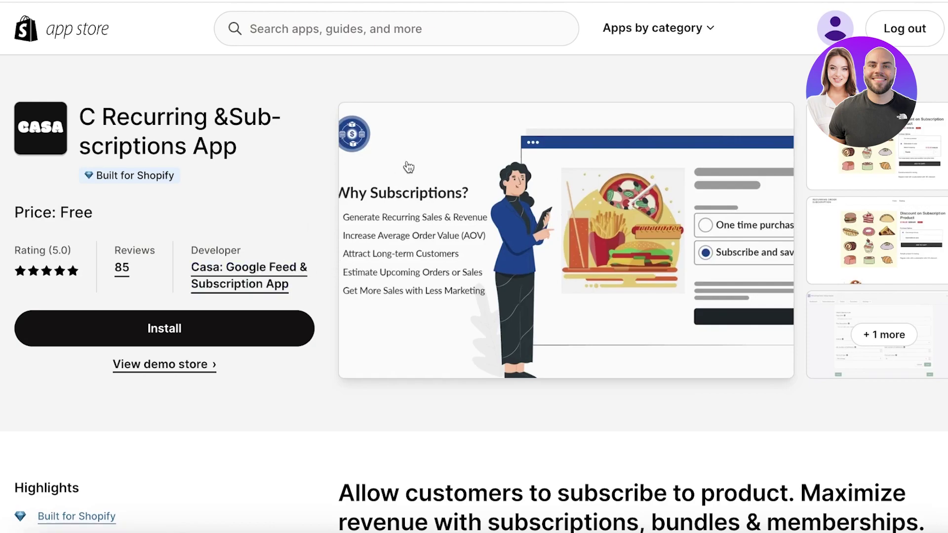
scroll(395, 182, "down", 3)
scroll(394, 182, "down", 15)
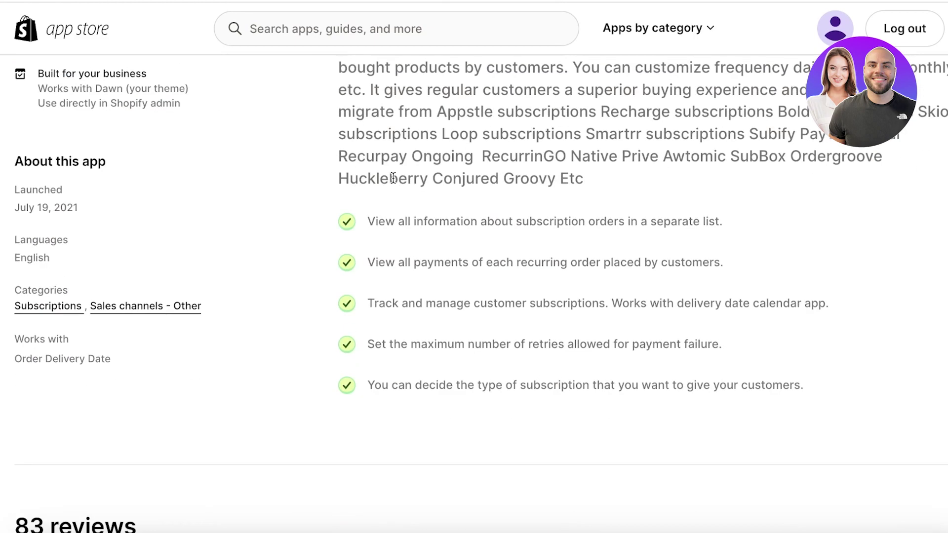
scroll(394, 184, "up", 18)
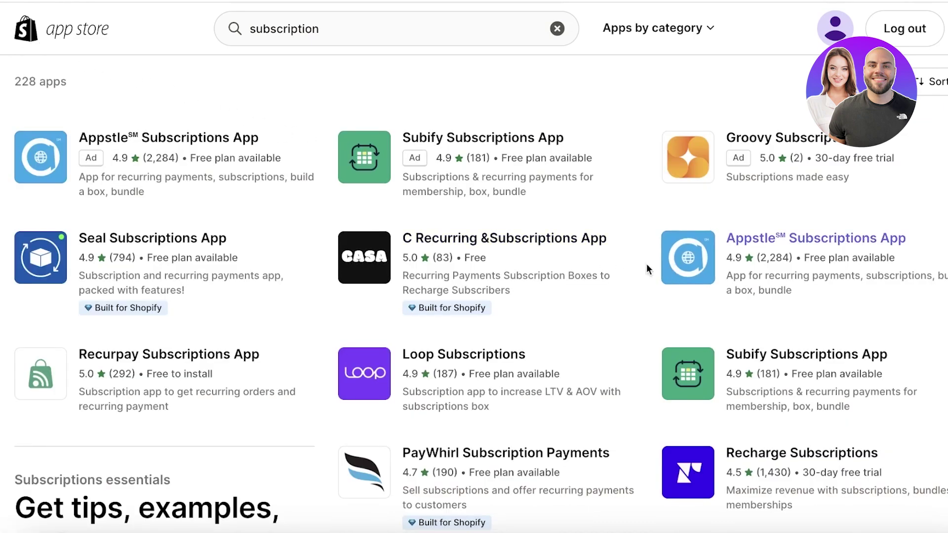
left_click(496, 247)
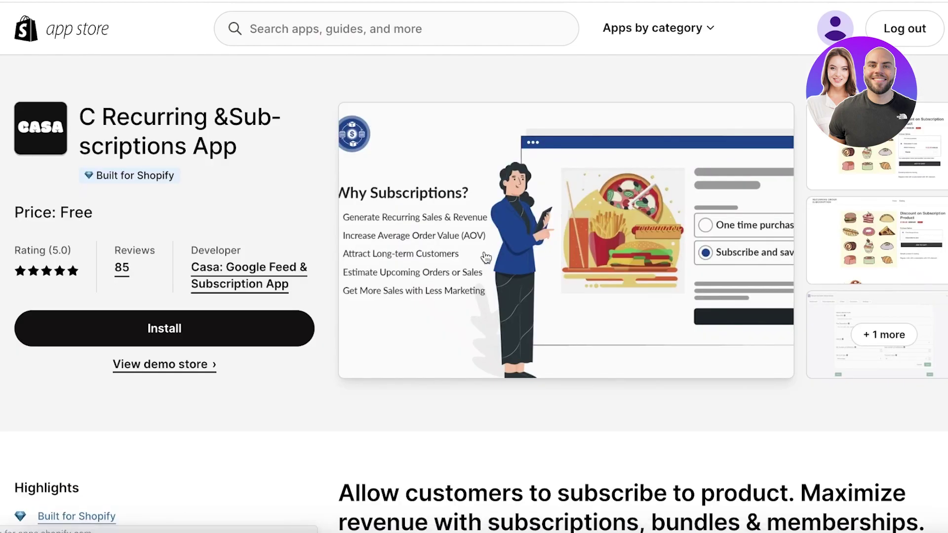
Install Casa Subscriptions with the store owner's account and approve its permissions.
left_click(206, 329)
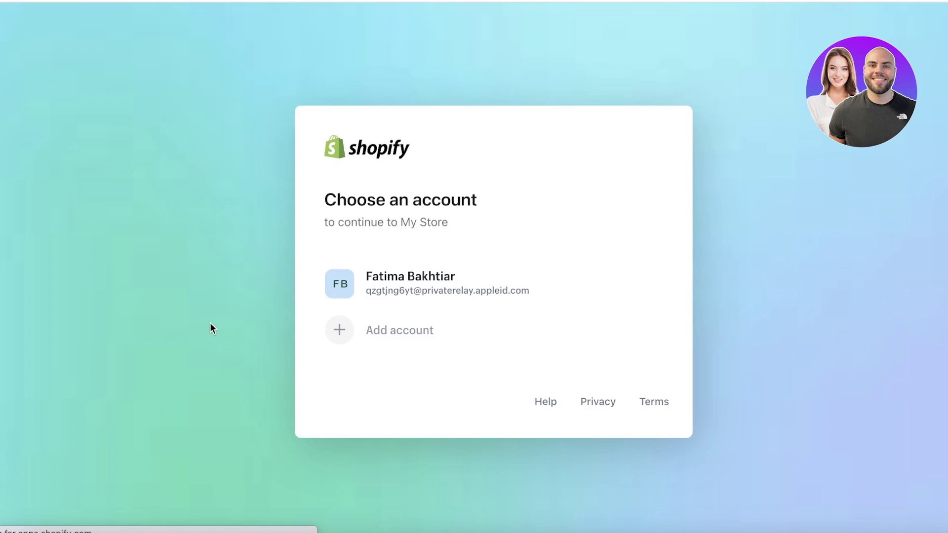
left_click(385, 289)
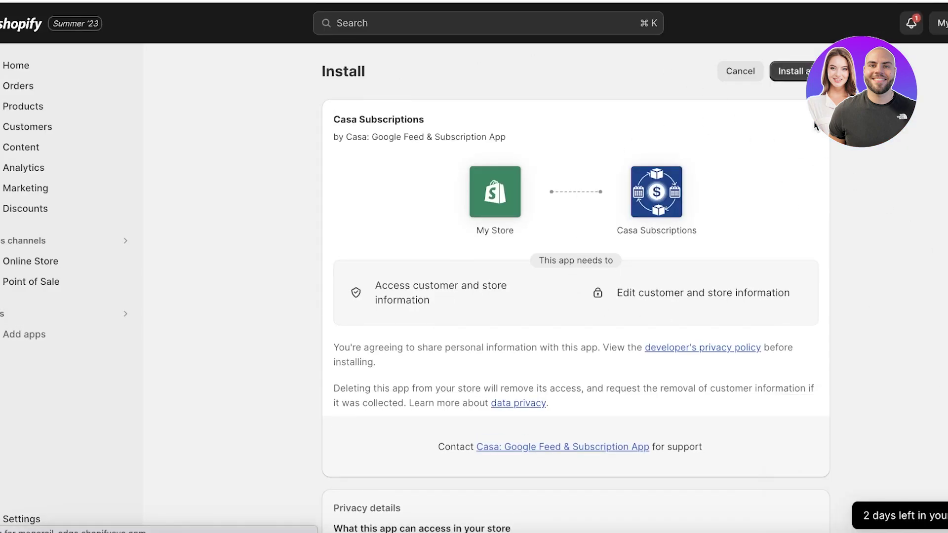
left_click(807, 73)
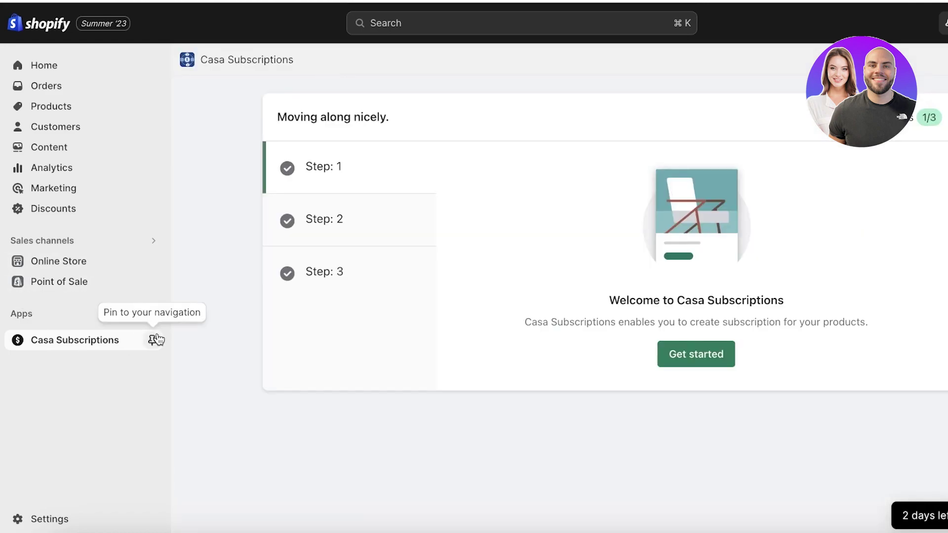
Pin Casa Subscriptions to the sidebar, review its onboarding, then open Products.
left_click(156, 340)
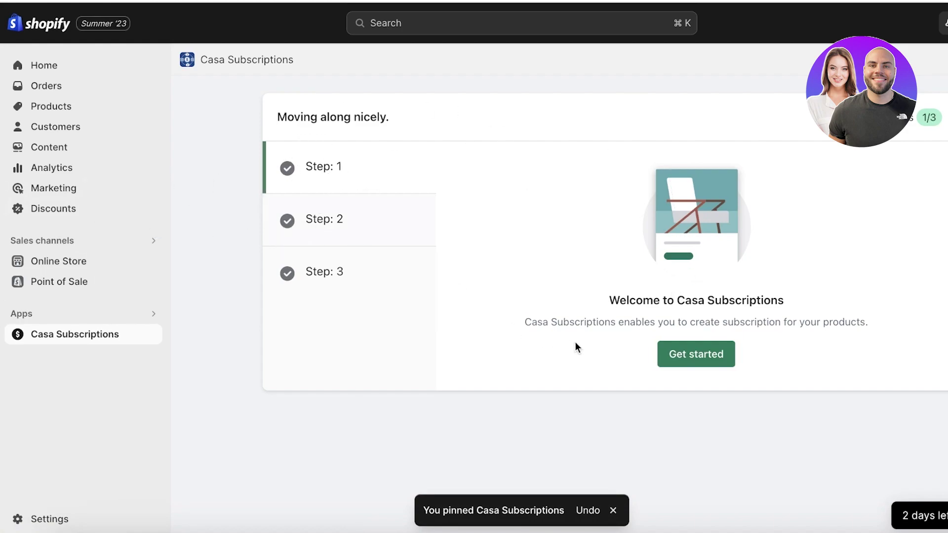
left_click(716, 355)
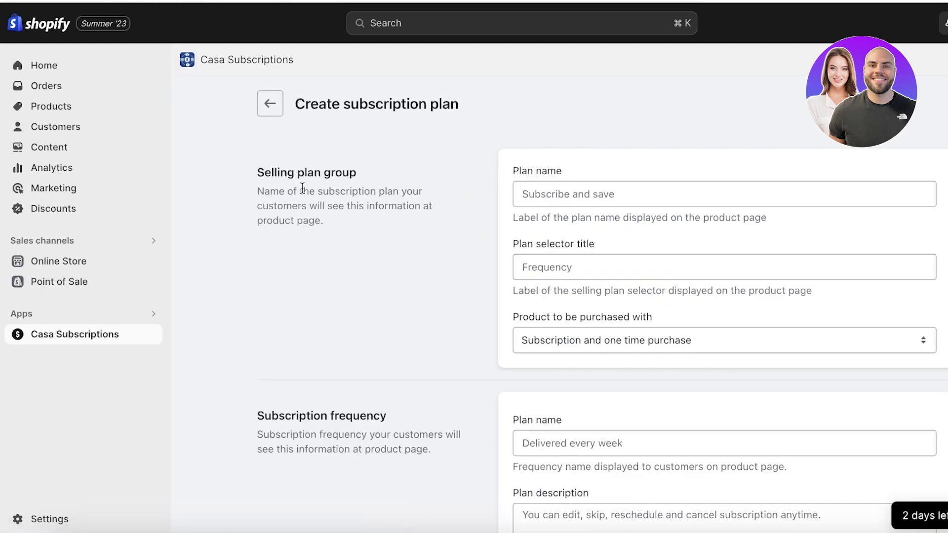
left_click(266, 114)
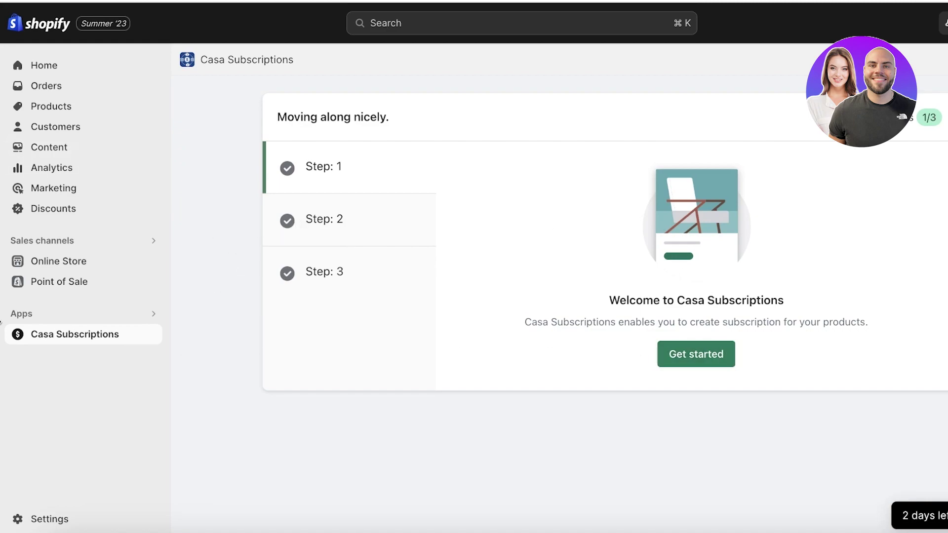
left_click(23, 334)
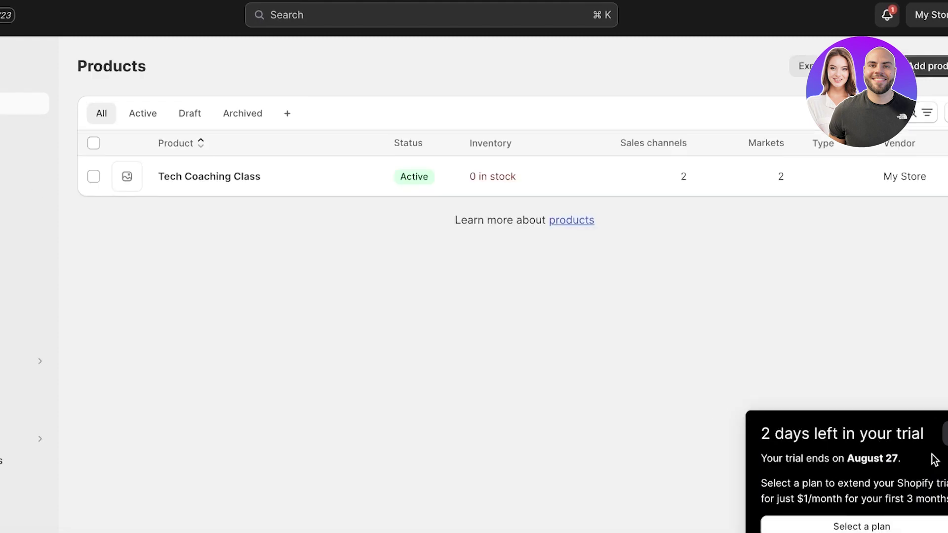
left_click(942, 434)
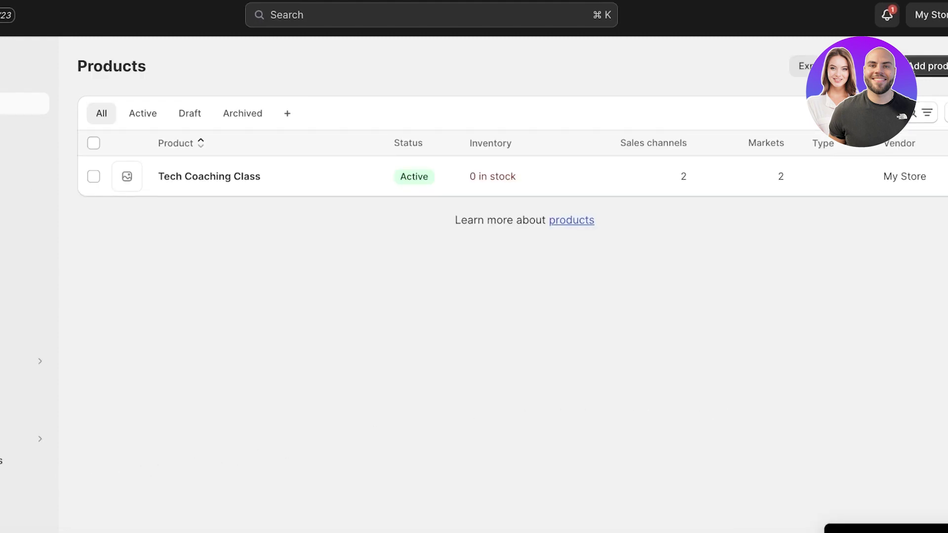
left_click(22, 461)
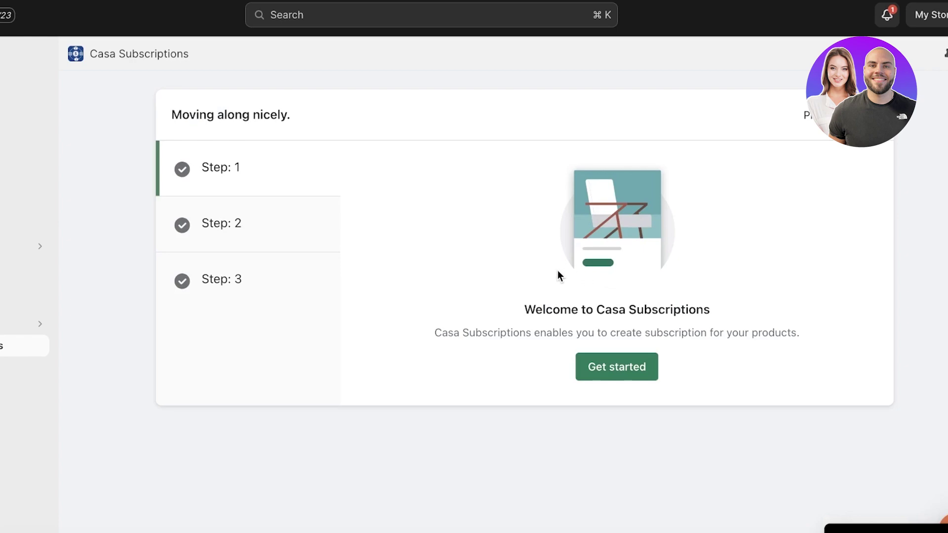
Start a new plan named 'Watch Repair Course' with selector title 'N/A'.
left_click(605, 367)
left_click(599, 370)
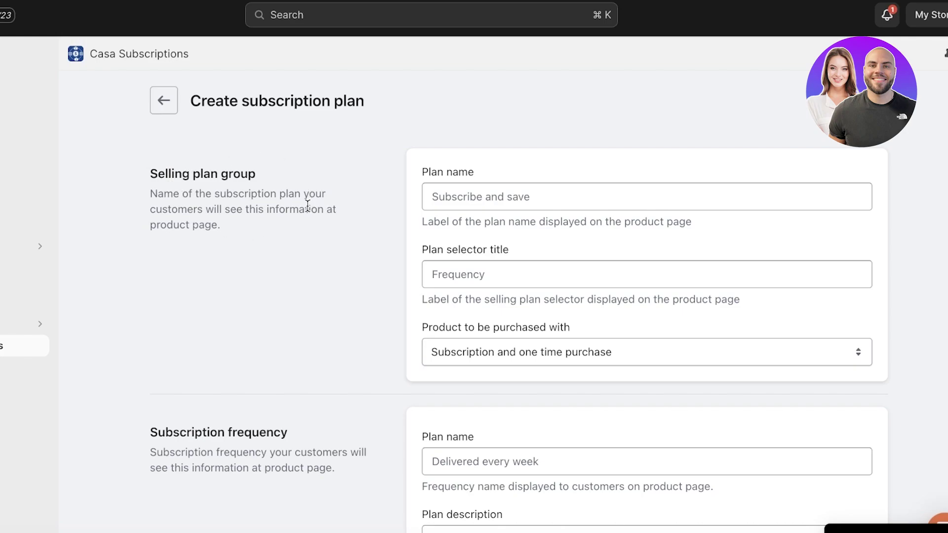
left_click(586, 194)
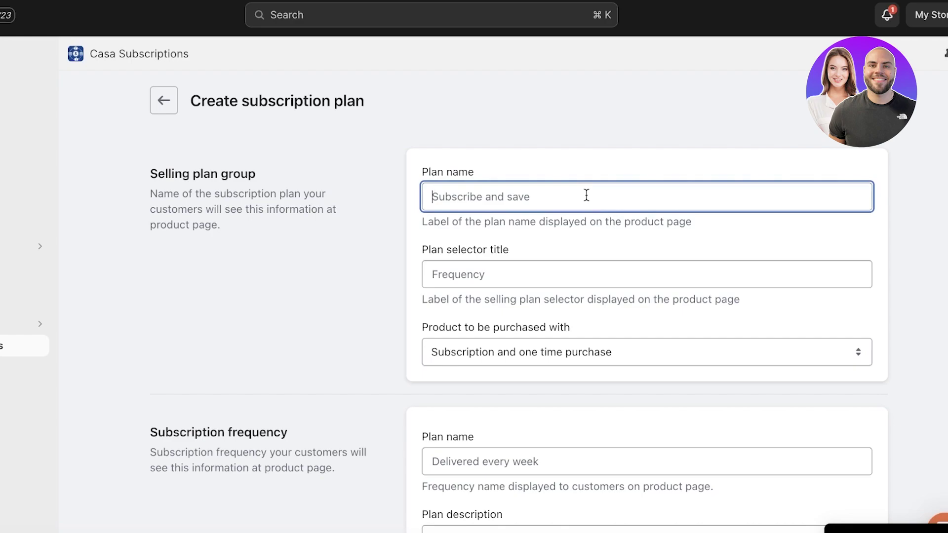
type("Watch Repair Course")
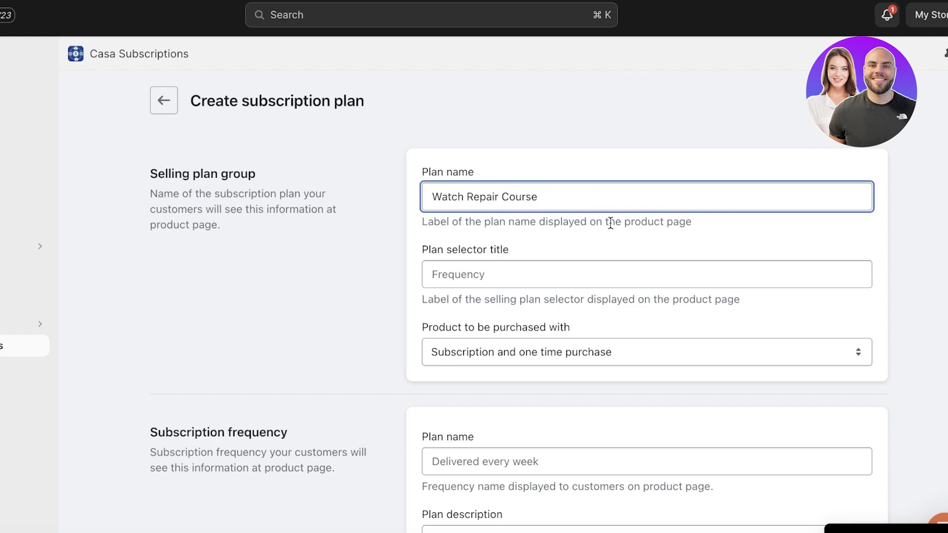
left_click(536, 277)
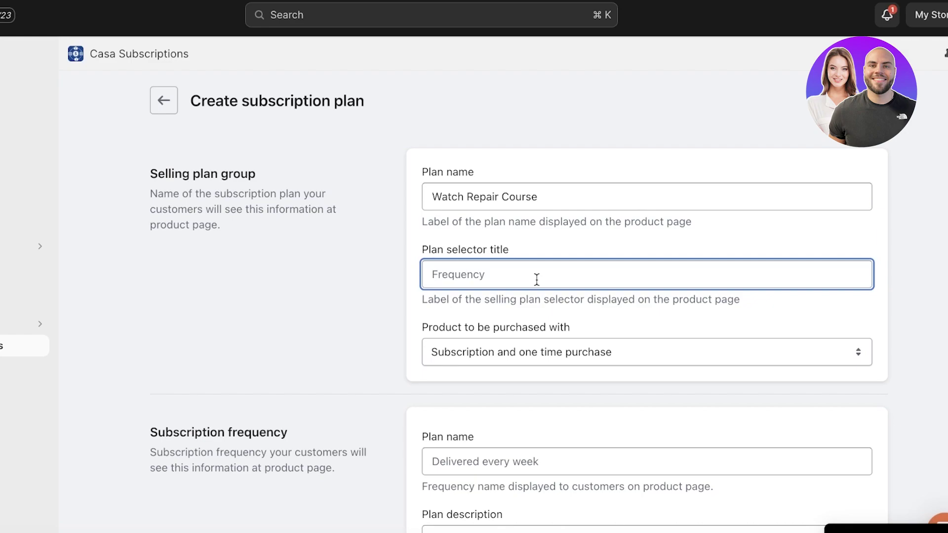
type("N/A")
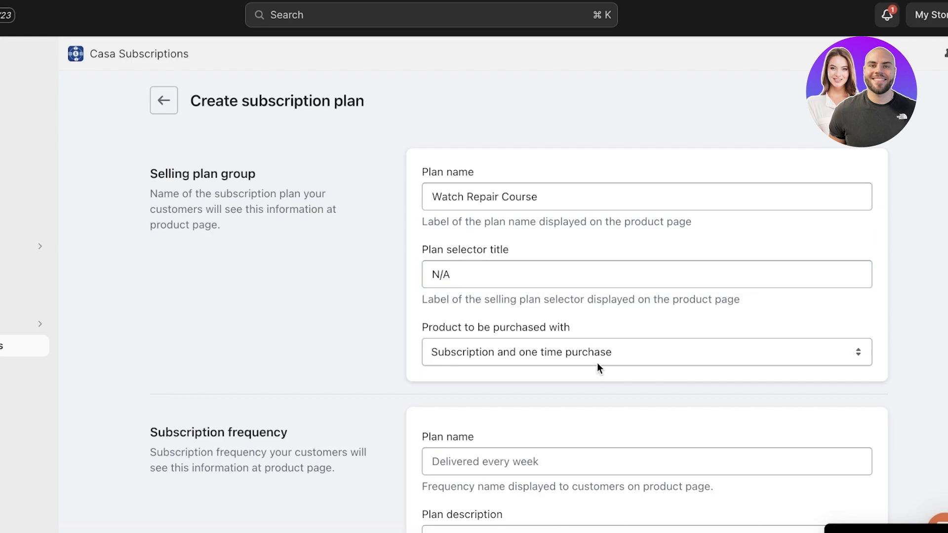
Set the plan's purchase option to Subscription only.
left_click(597, 362)
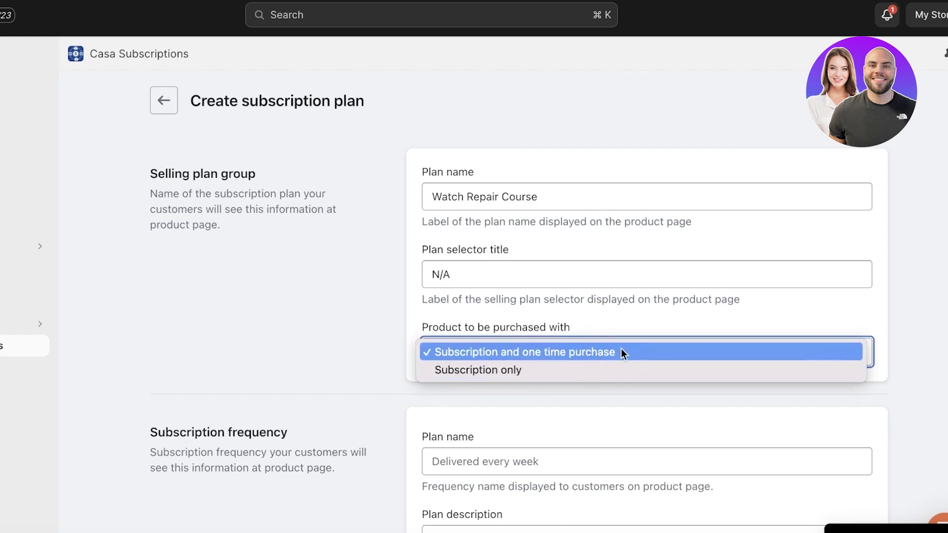
left_click(620, 365)
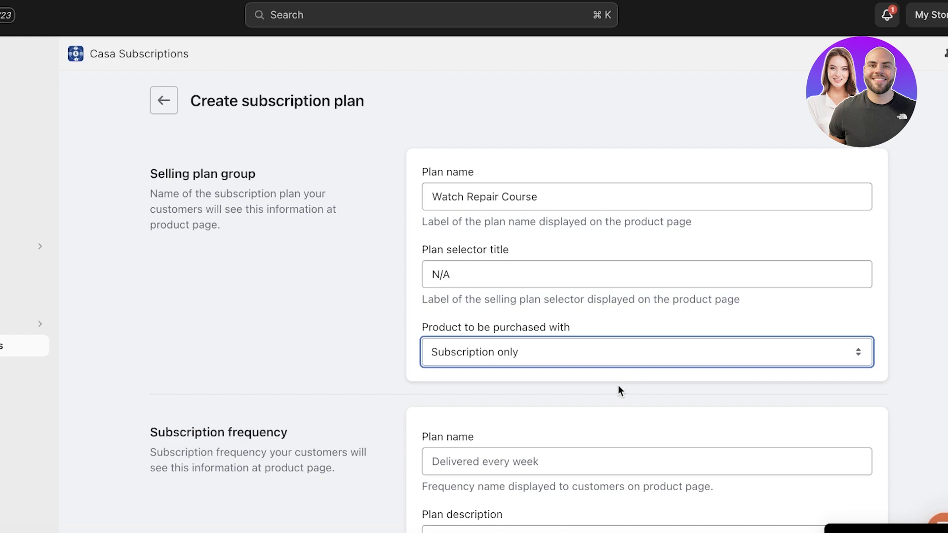
scroll(618, 387, "down", 3)
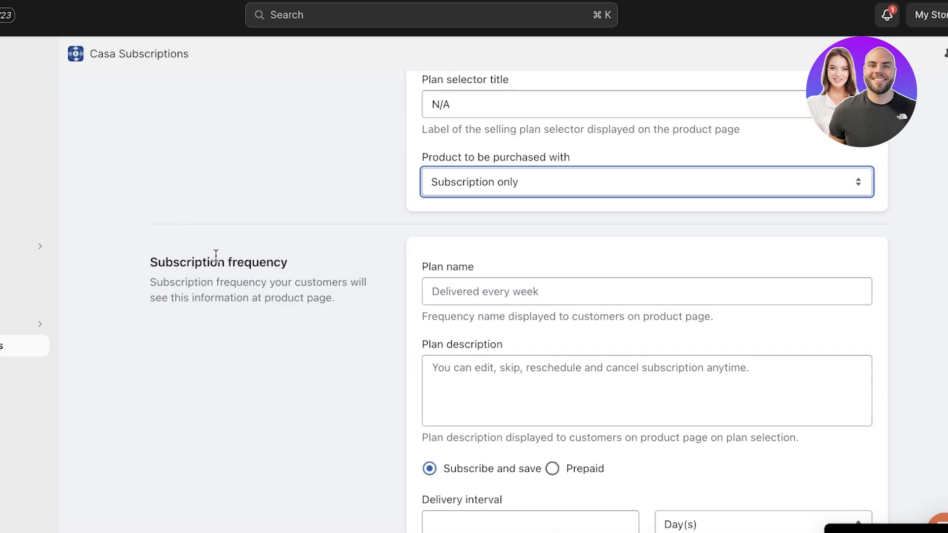
Name the frequency 'One class a week' and paste its online Zoom classes description.
left_click(552, 285)
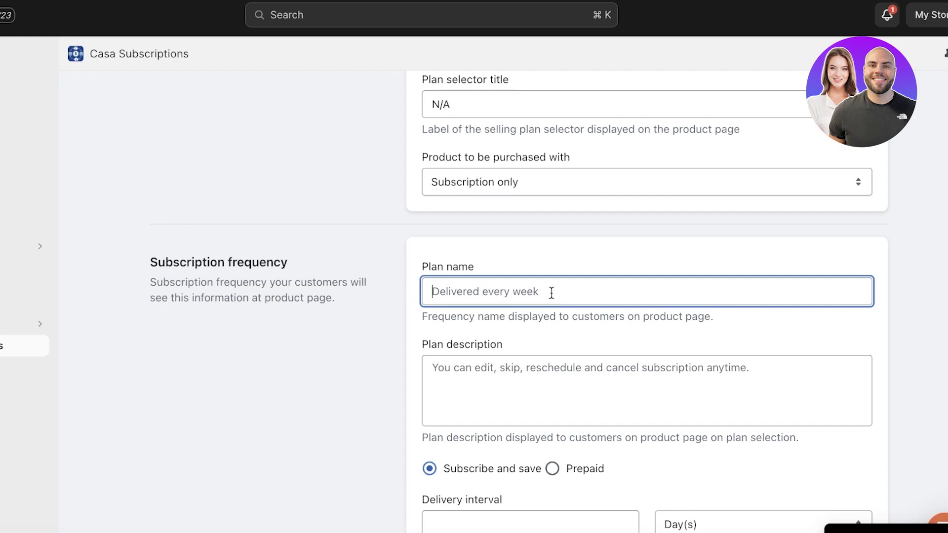
type("One class a week")
left_click(497, 366)
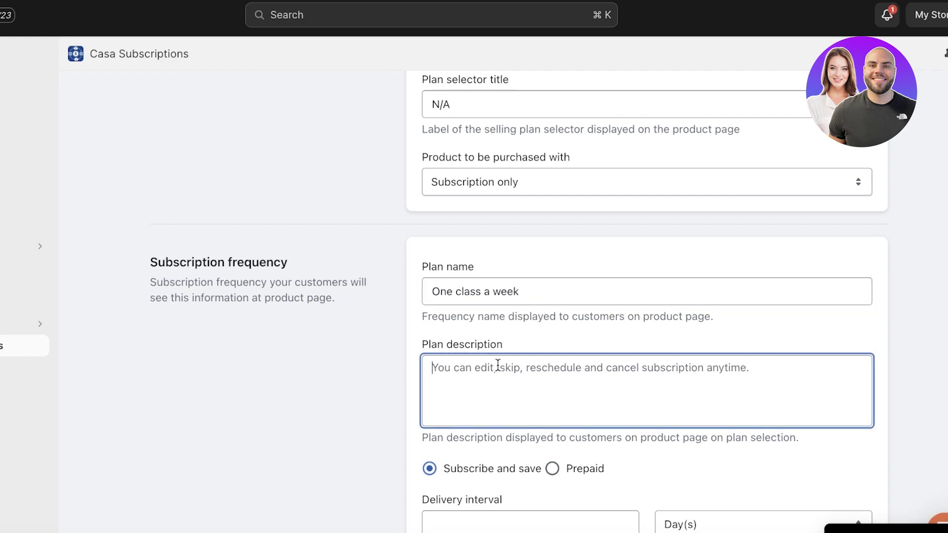
type("Online class on Zoom with all students, followed by QA session.")
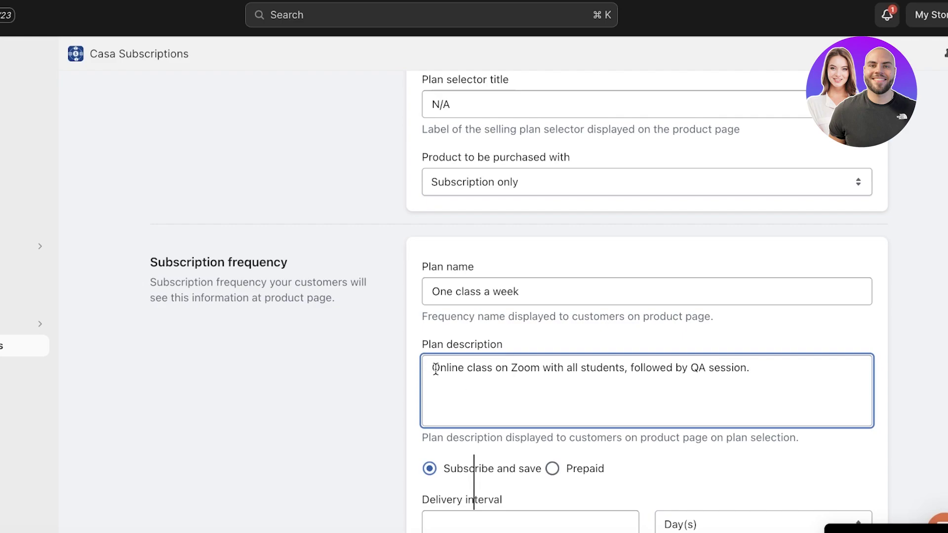
scroll(507, 354, "down", 4)
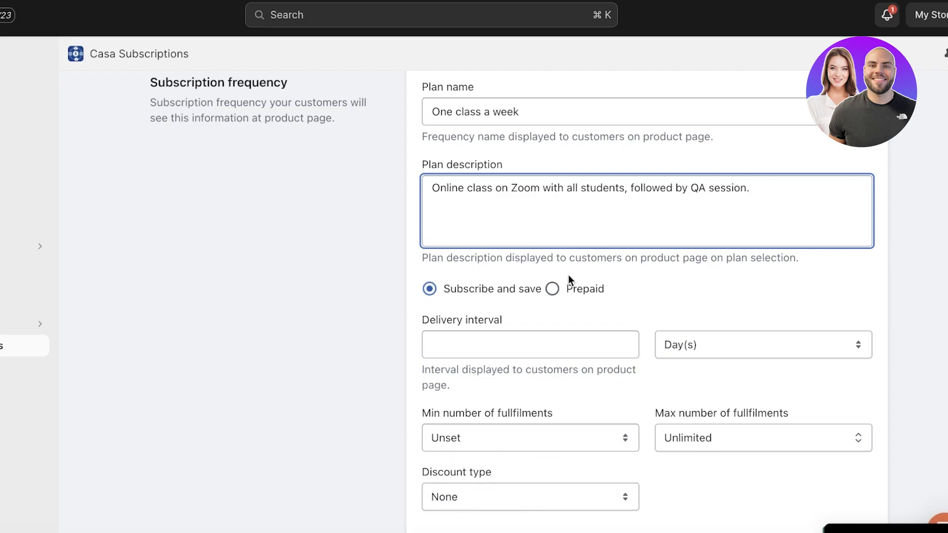
Set the frequency to Prepaid billing and select the Billing Interval field.
left_click(571, 288)
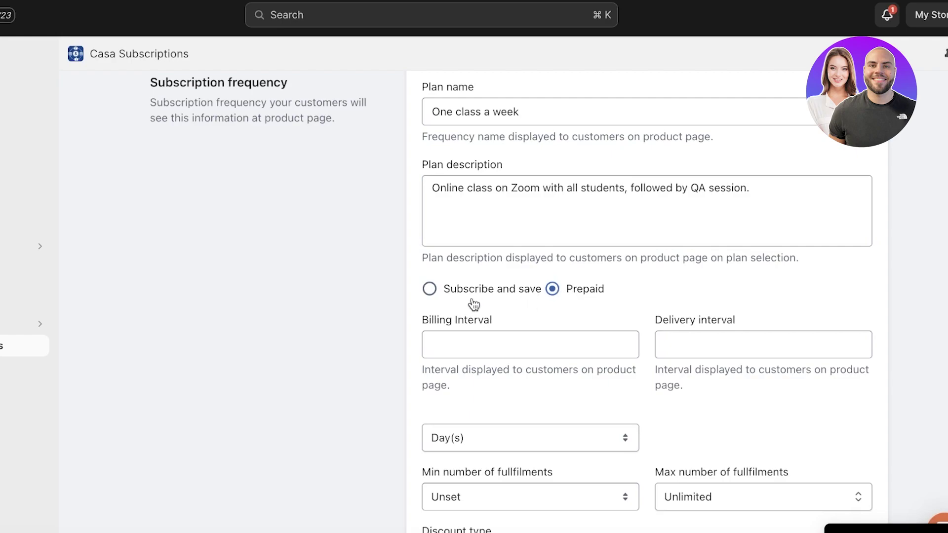
left_click(453, 295)
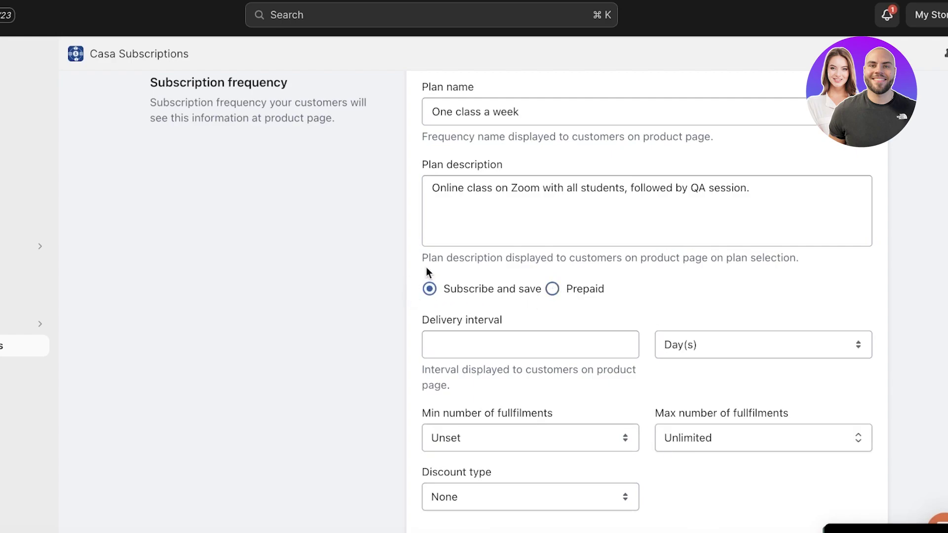
scroll(336, 395, "down", 1)
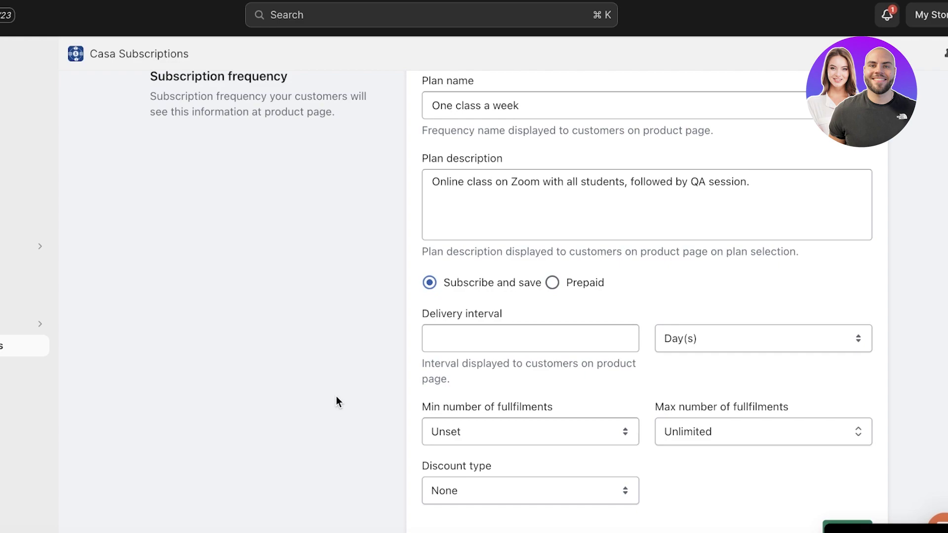
left_click(583, 286)
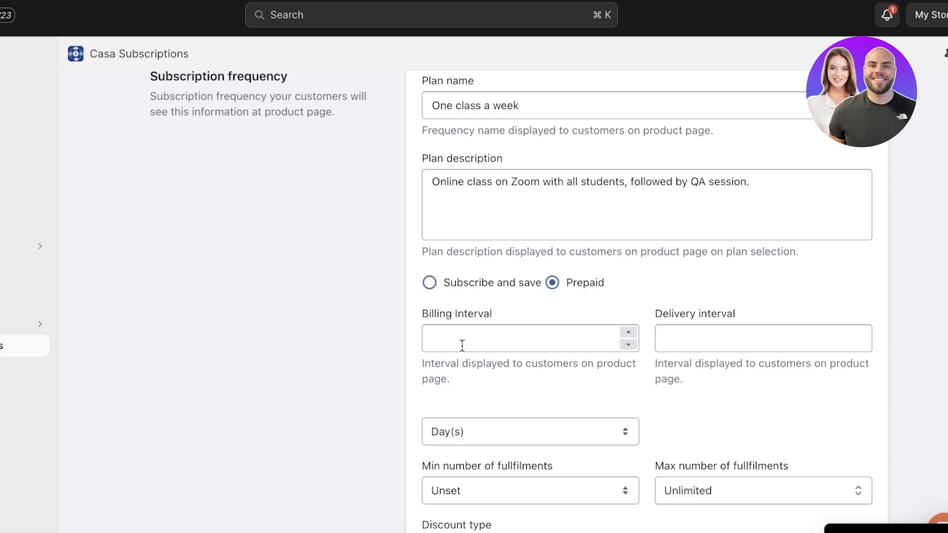
left_click(531, 337)
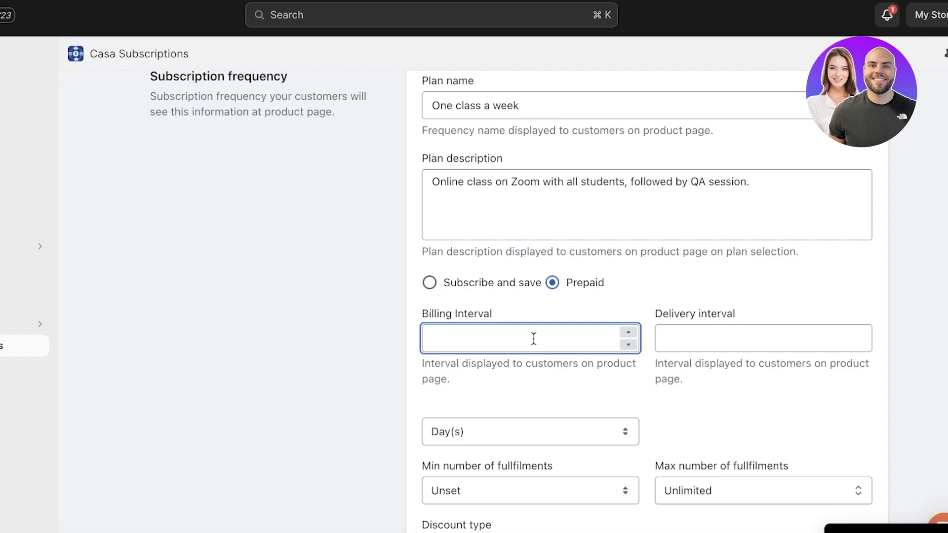
Enter billing interval 1 with Week(s) as the interval unit.
type("1")
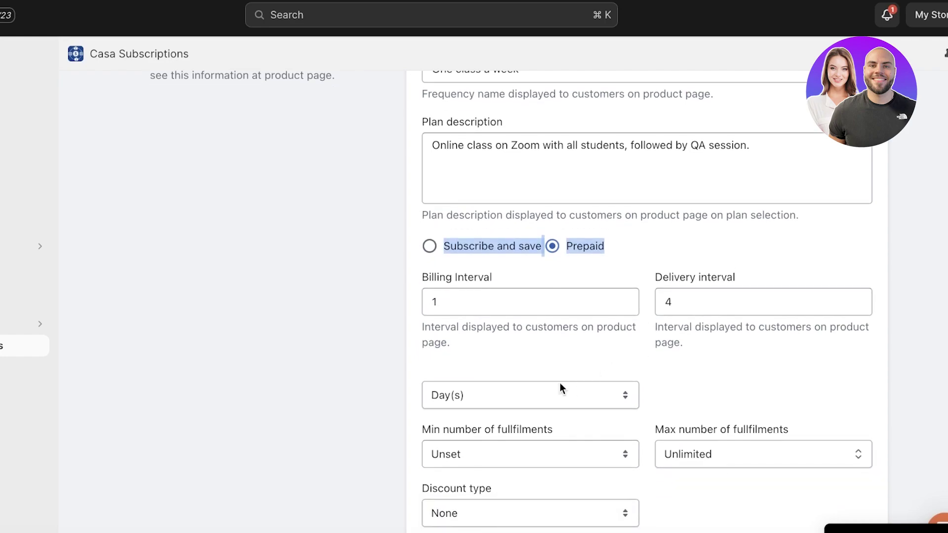
left_click(558, 385)
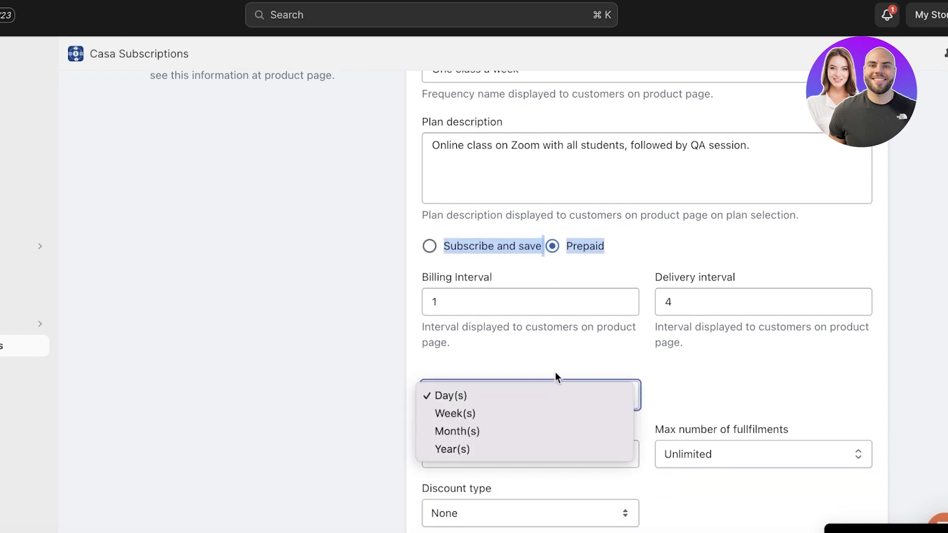
scroll(542, 296, "down", 4)
left_click(520, 242)
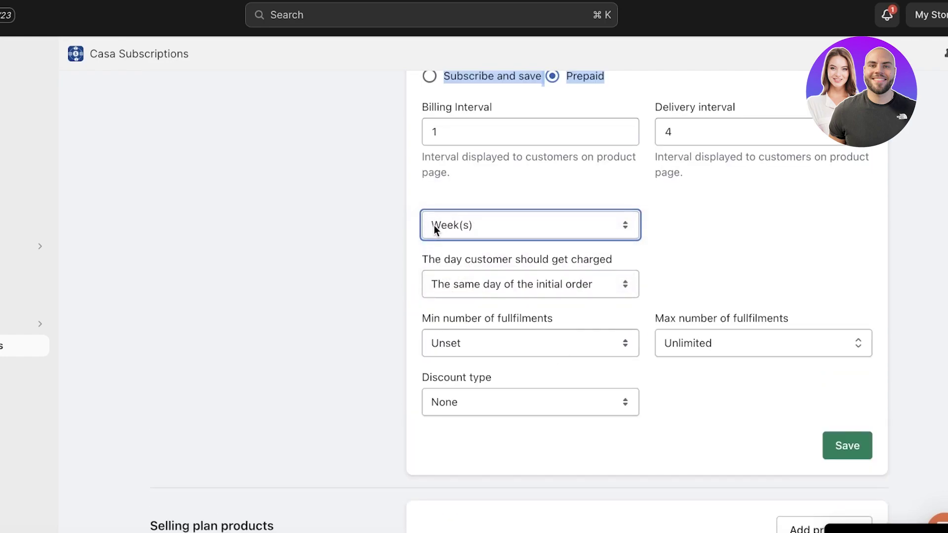
left_click(446, 289)
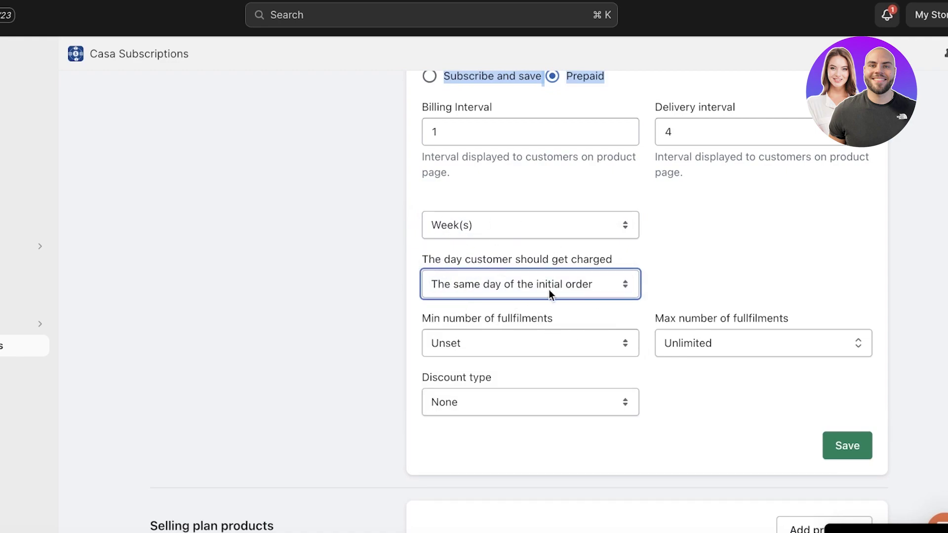
Set minimum and maximum fulfilments to 1, leaving discount type at None.
left_click(455, 346)
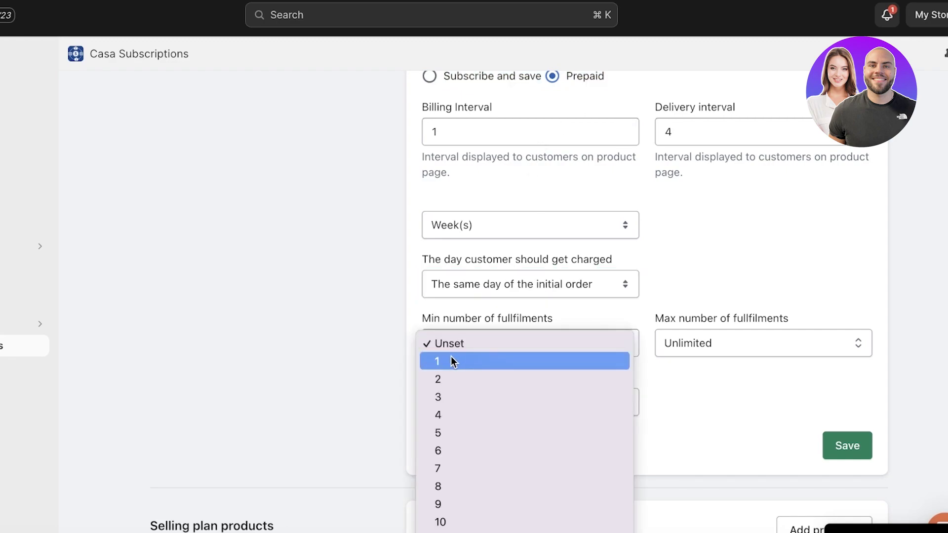
left_click(351, 342)
left_click(469, 341)
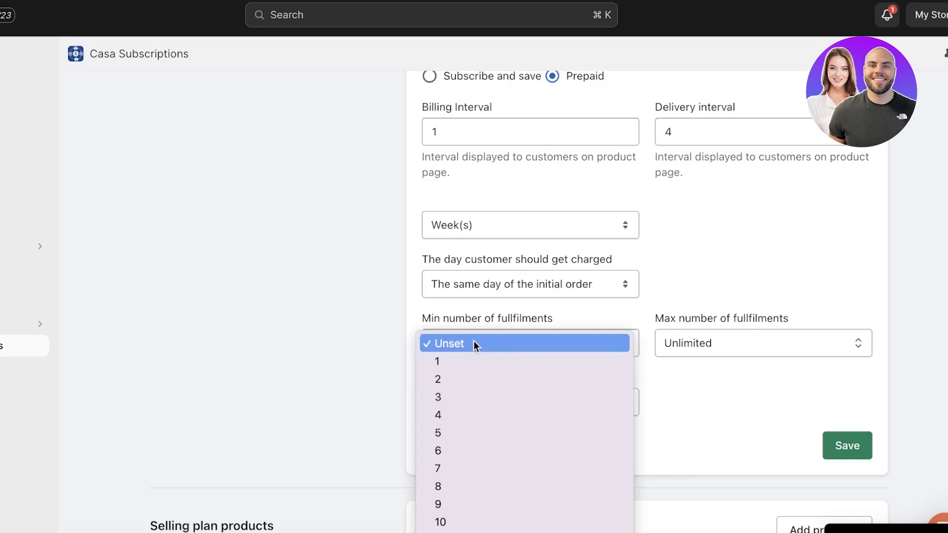
left_click(474, 361)
left_click(736, 343)
left_click(666, 359)
left_click(516, 399)
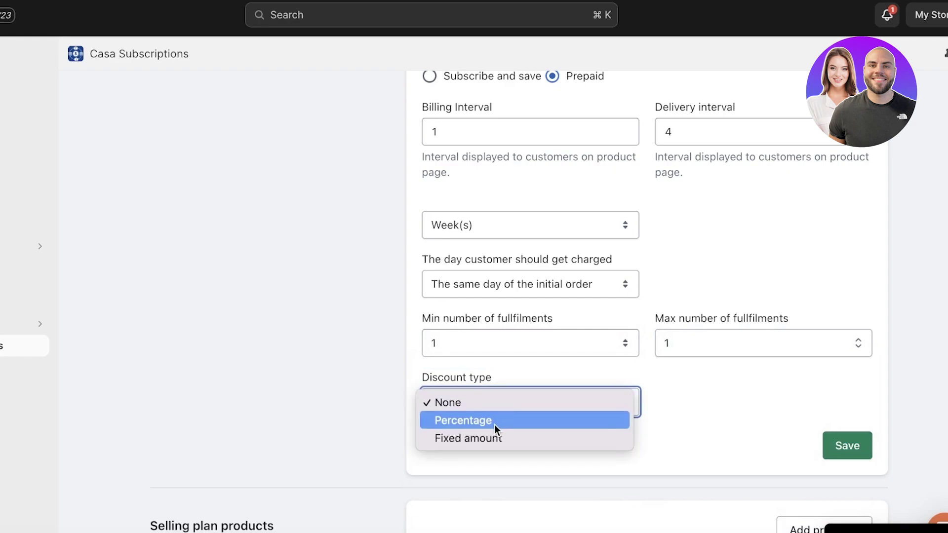
left_click(566, 375)
left_click(614, 344)
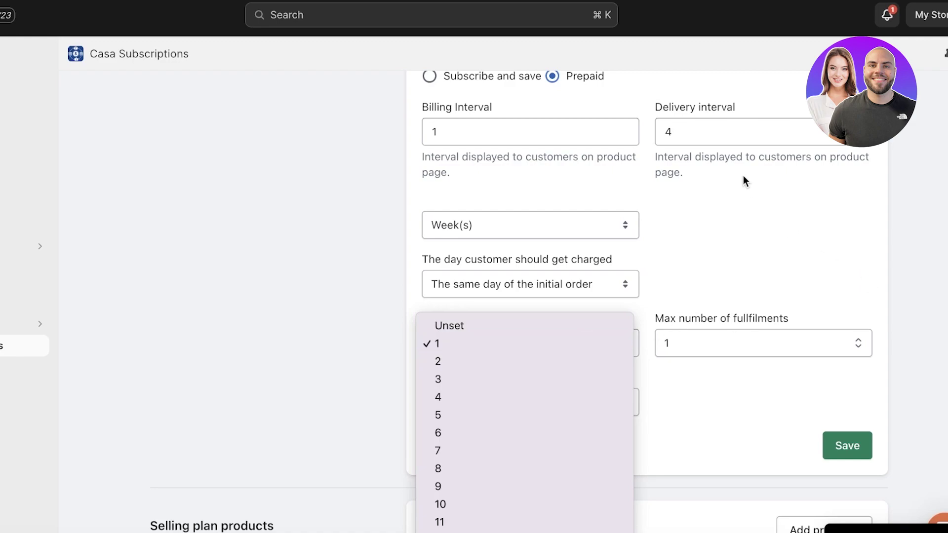
scroll(765, 249, "up", 3)
Set the plan's fulfilments to a minimum of 5 and a maximum of 10.
scroll(468, 218, "down", 5)
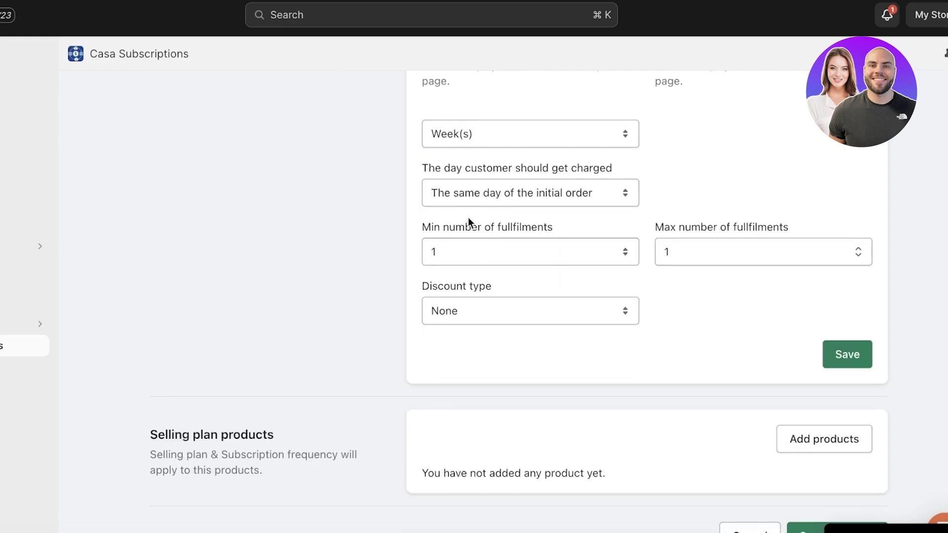
scroll(502, 246, "up", 1)
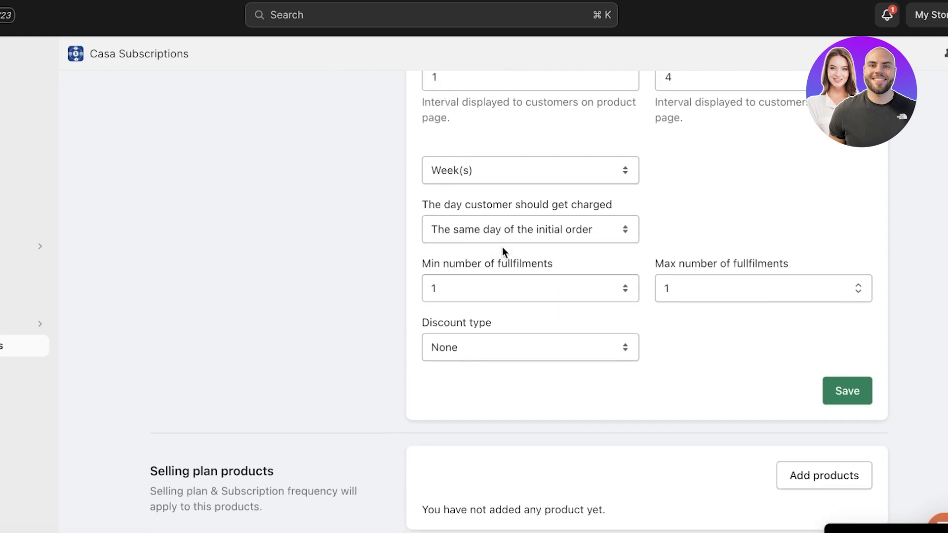
left_click(478, 296)
scroll(469, 420, "down", 8)
scroll(460, 315, "up", 3)
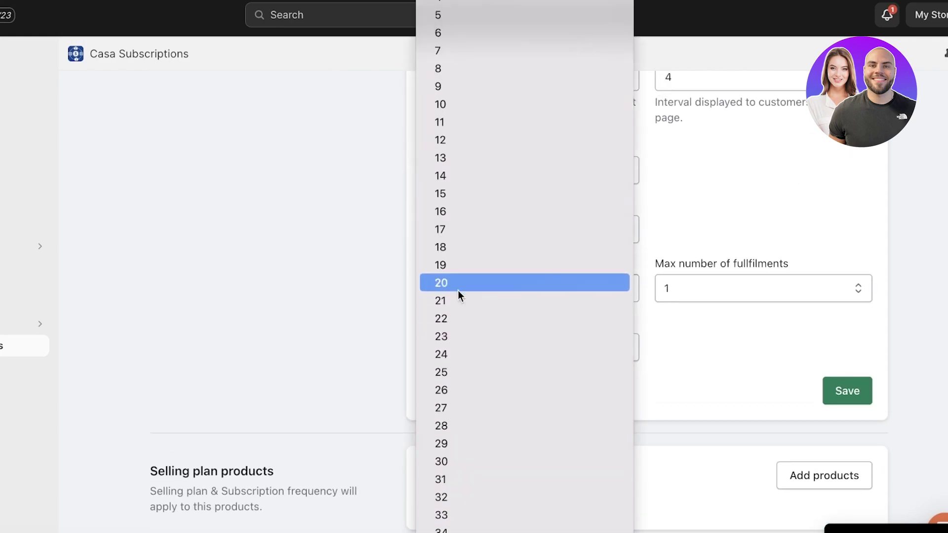
left_click(446, 15)
left_click(732, 291)
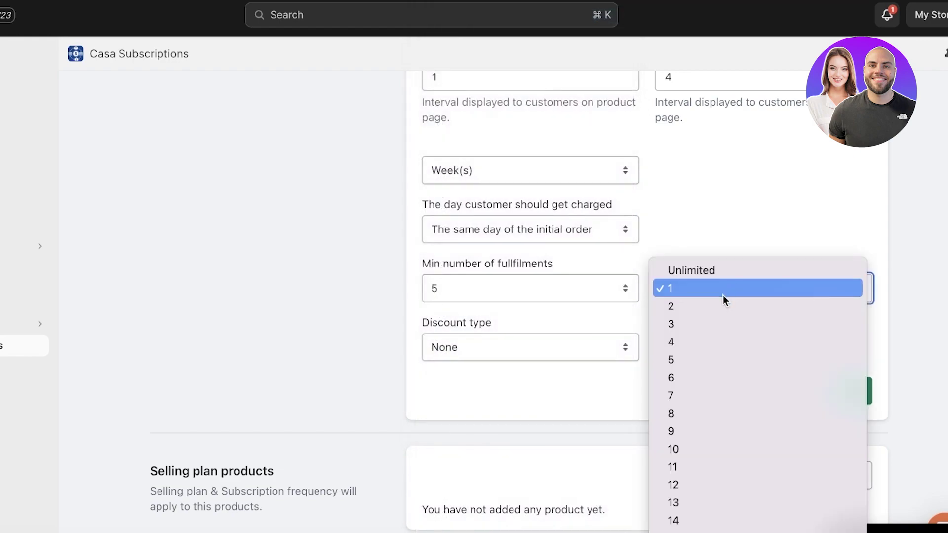
left_click(561, 315)
left_click(725, 290)
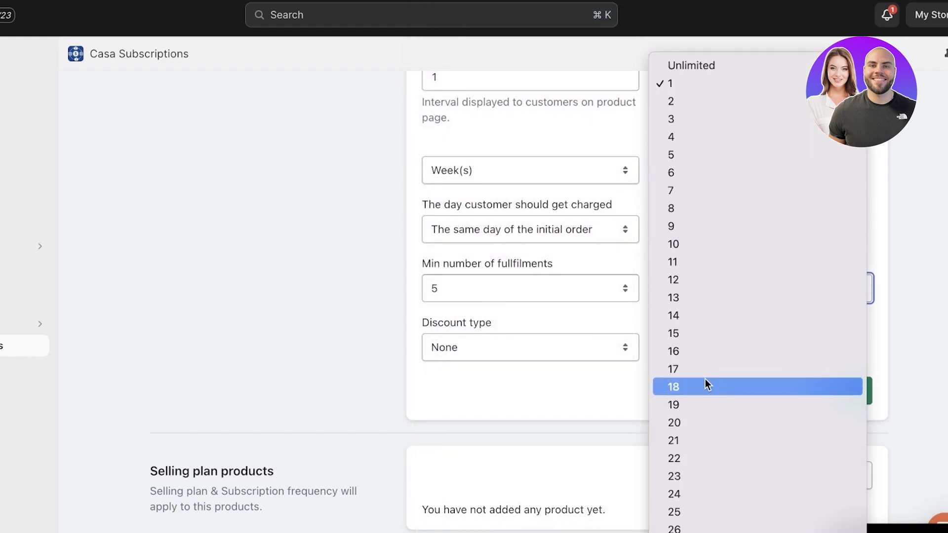
left_click(701, 244)
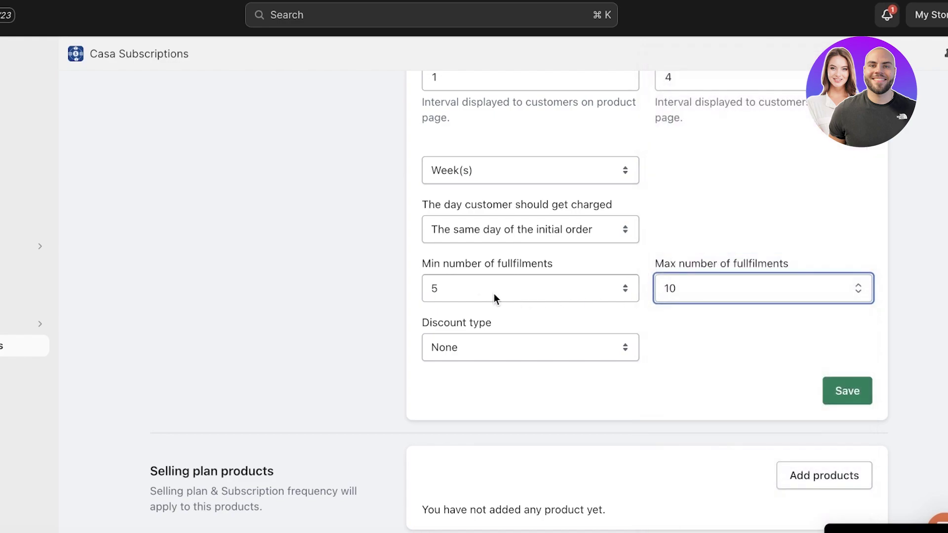
left_click(308, 250)
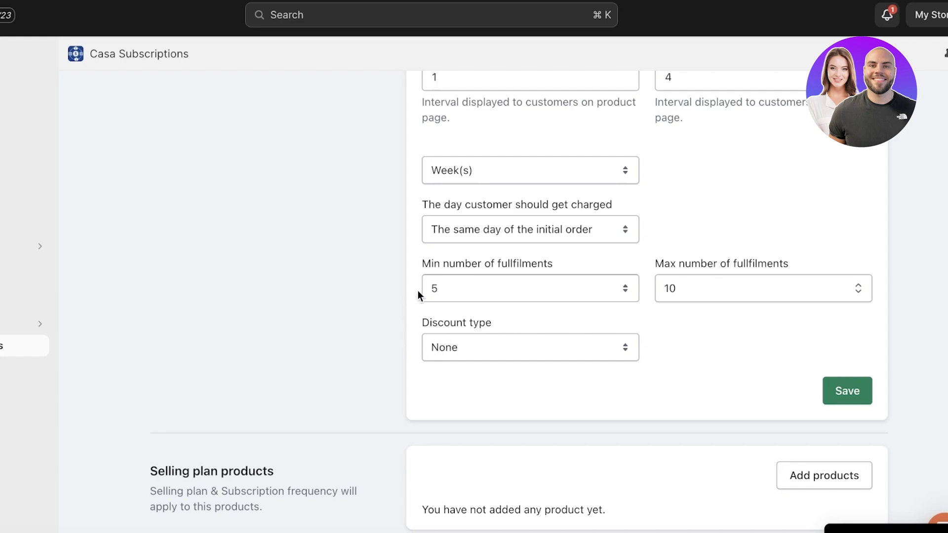
left_click(541, 340)
Keep the discount type at None and save the One class a week frequency.
left_click(534, 344)
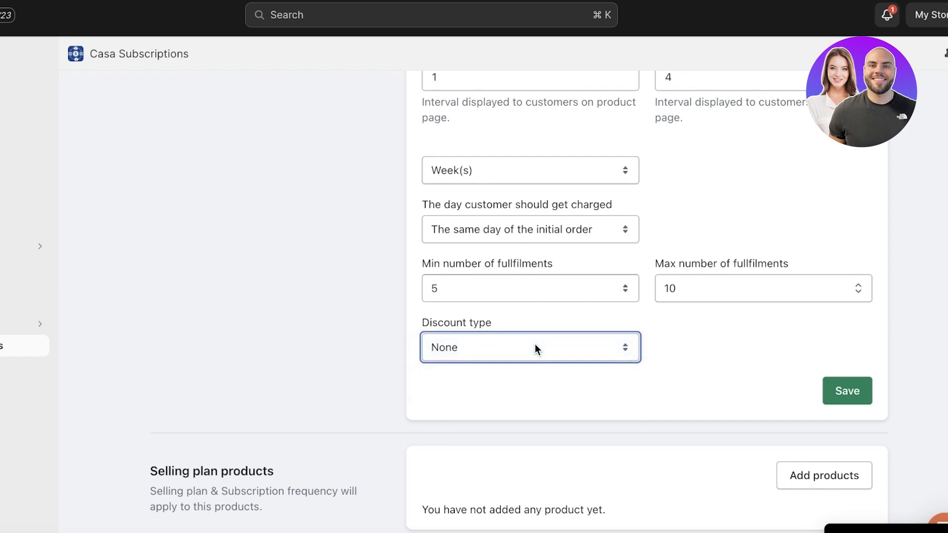
scroll(538, 345, "down", 1)
left_click(845, 352)
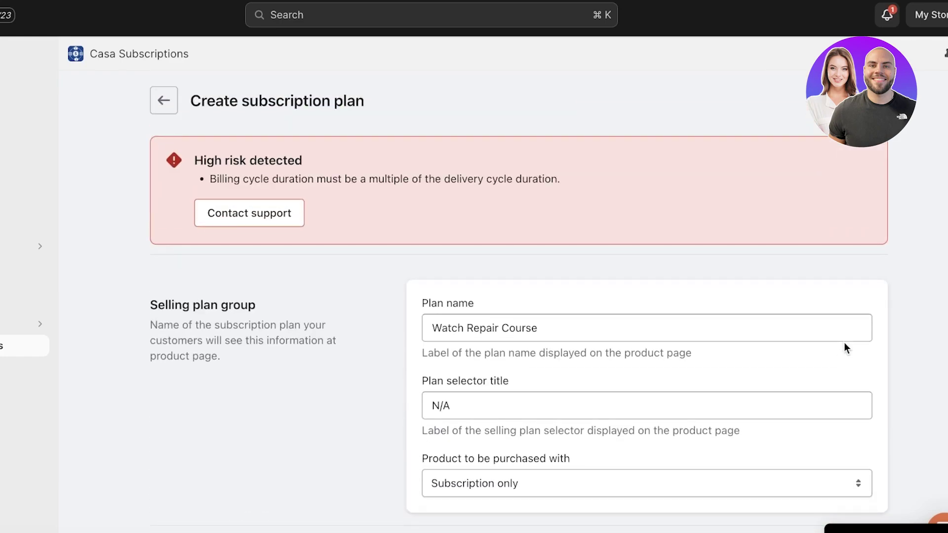
scroll(444, 268, "down", 6)
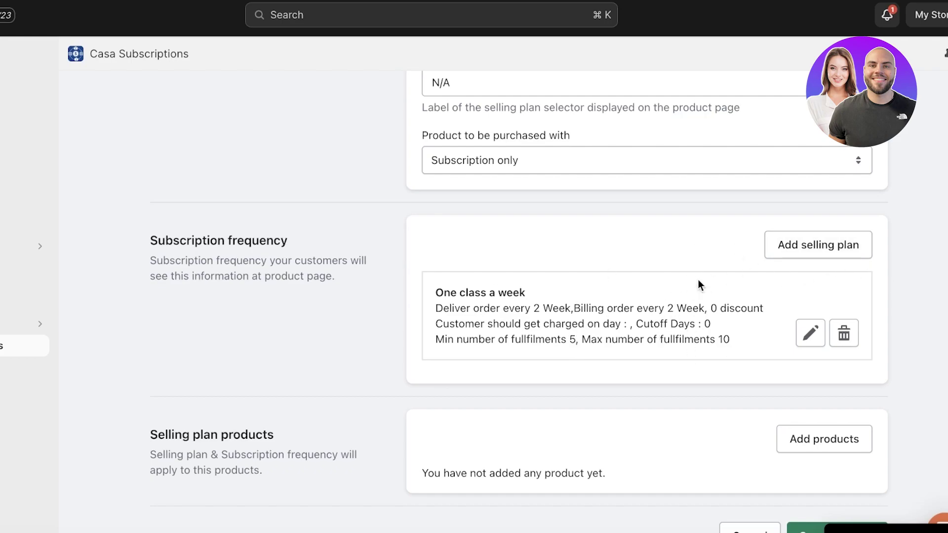
Add another selling plan and scroll through its blank frequency form.
left_click(810, 240)
scroll(395, 195, "up", 8)
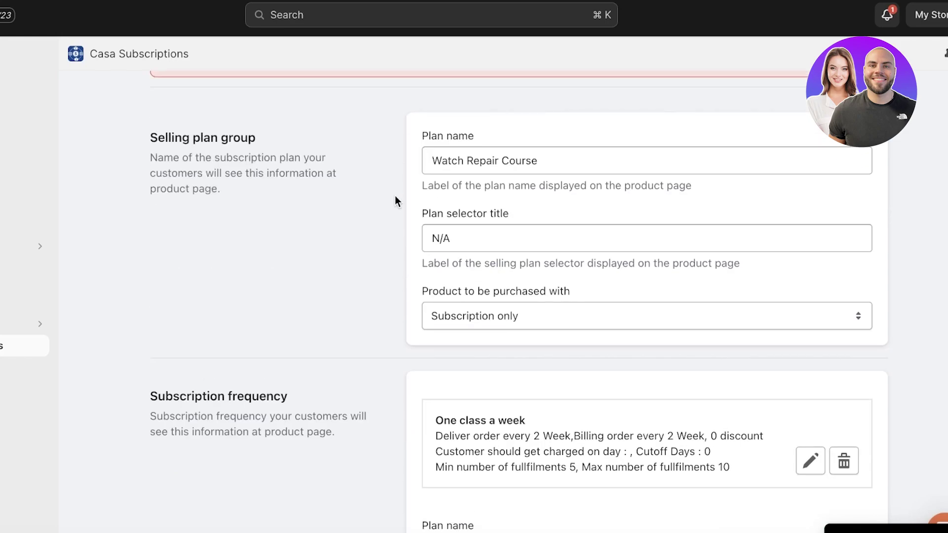
scroll(396, 197, "down", 7)
scroll(461, 158, "up", 4)
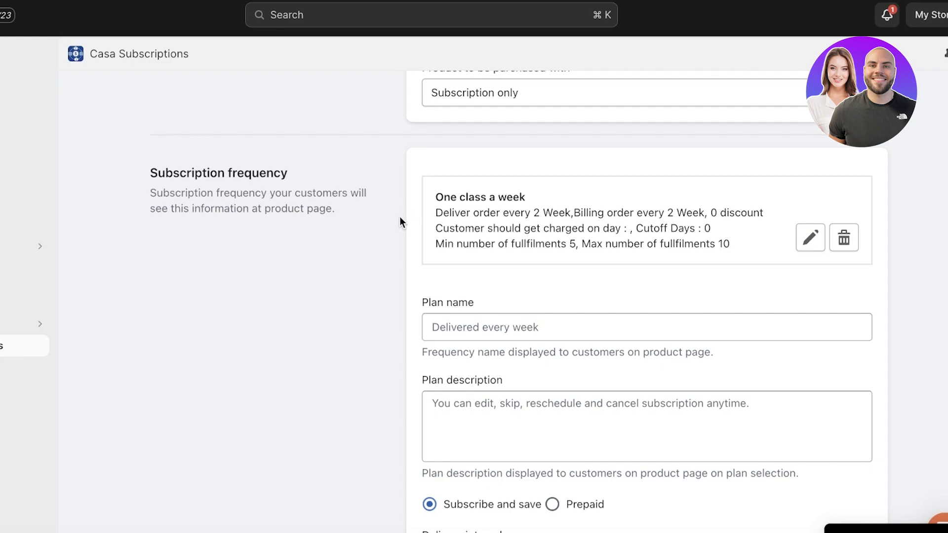
scroll(399, 220, "down", 8)
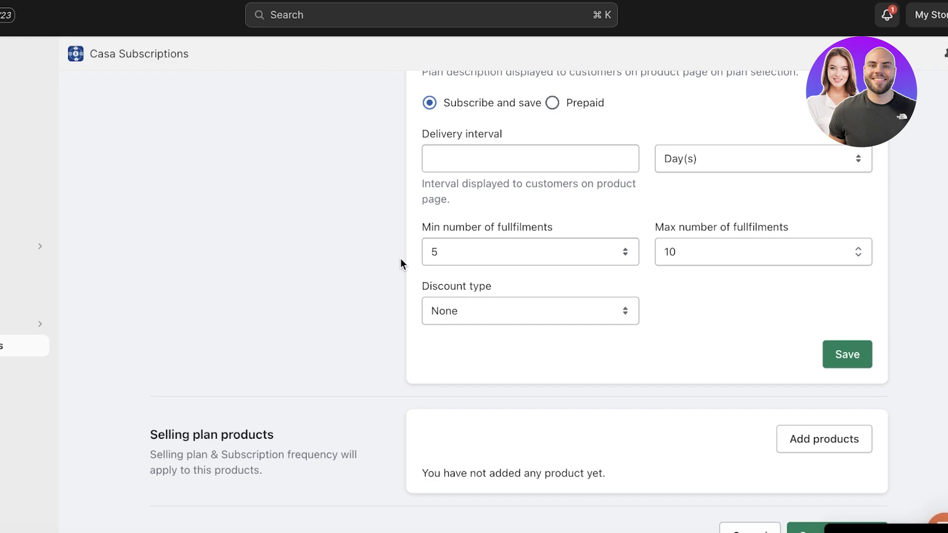
scroll(401, 257, "up", 4)
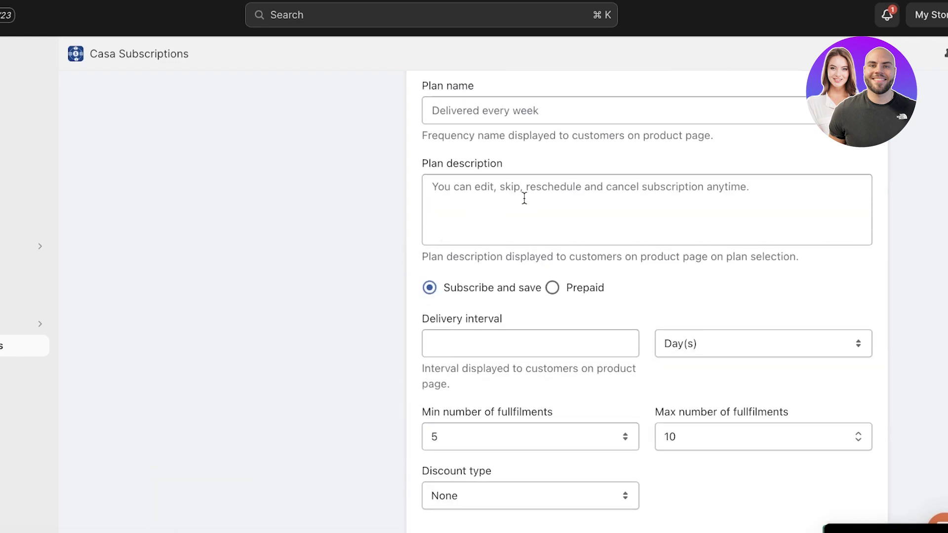
scroll(566, 223, "down", 4)
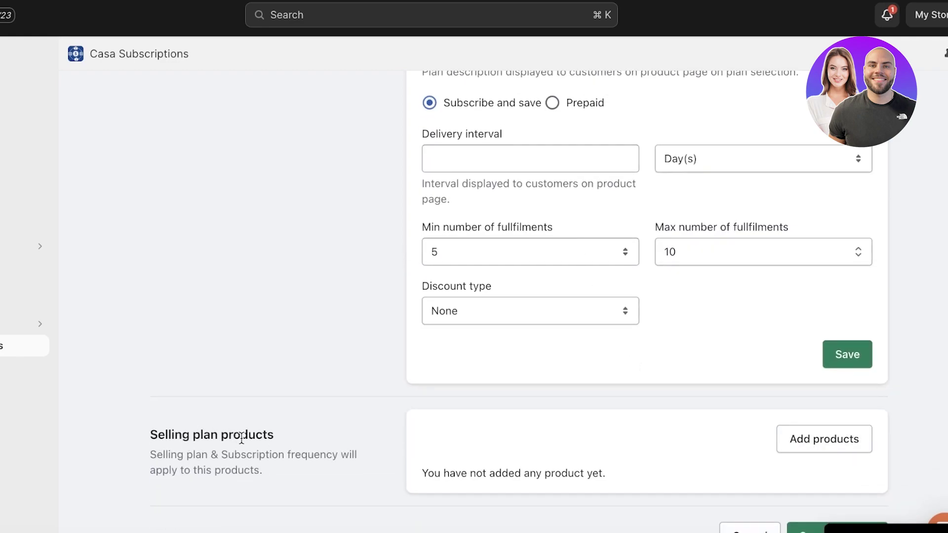
Open the Select product dialog and close it without adding any products.
left_click(818, 440)
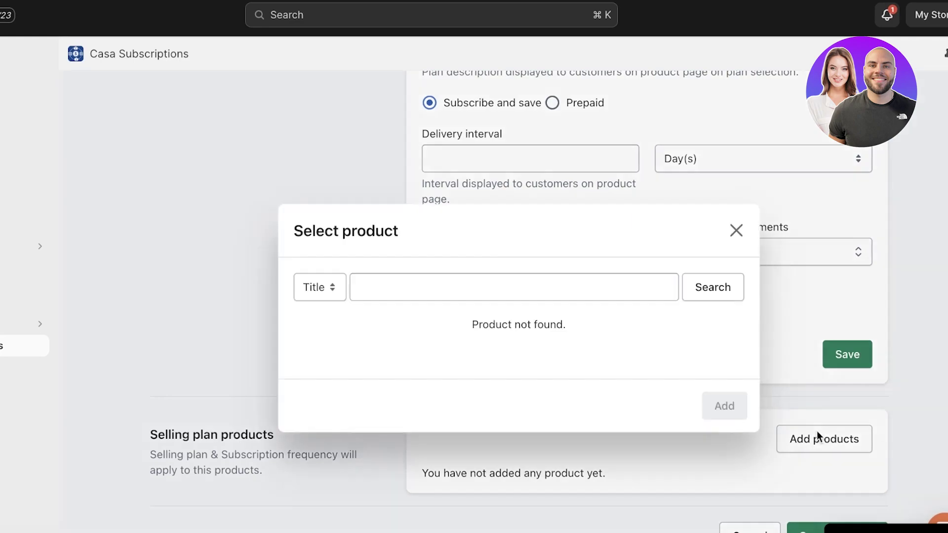
left_click(530, 278)
left_click(736, 231)
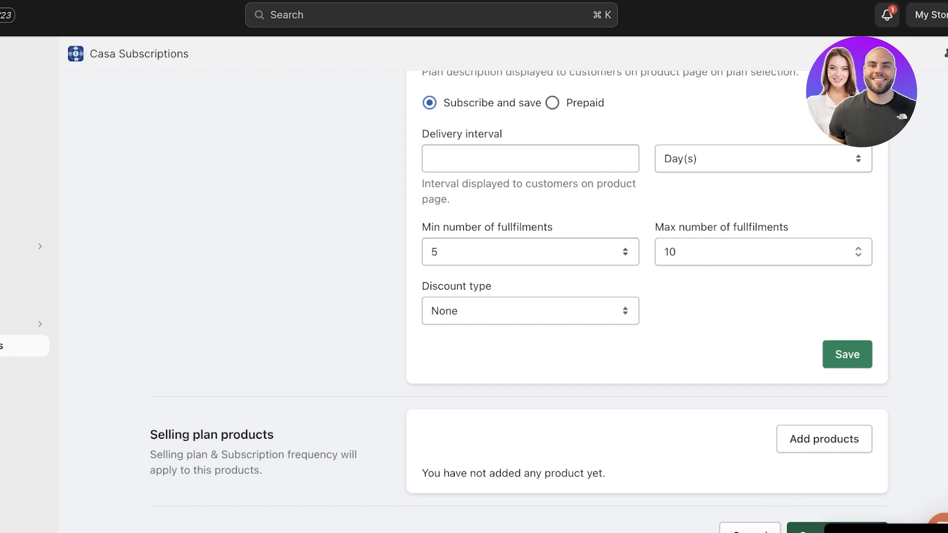
Save the frequency and the Watch Repair Course plan to reach the layout step.
left_click(847, 354)
scroll(348, 197, "down", 7)
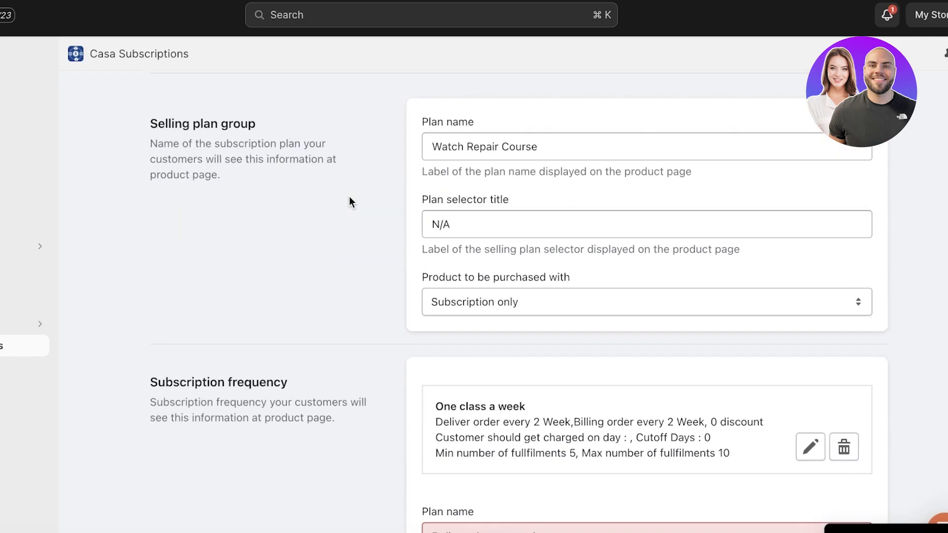
scroll(725, 338, "down", 8)
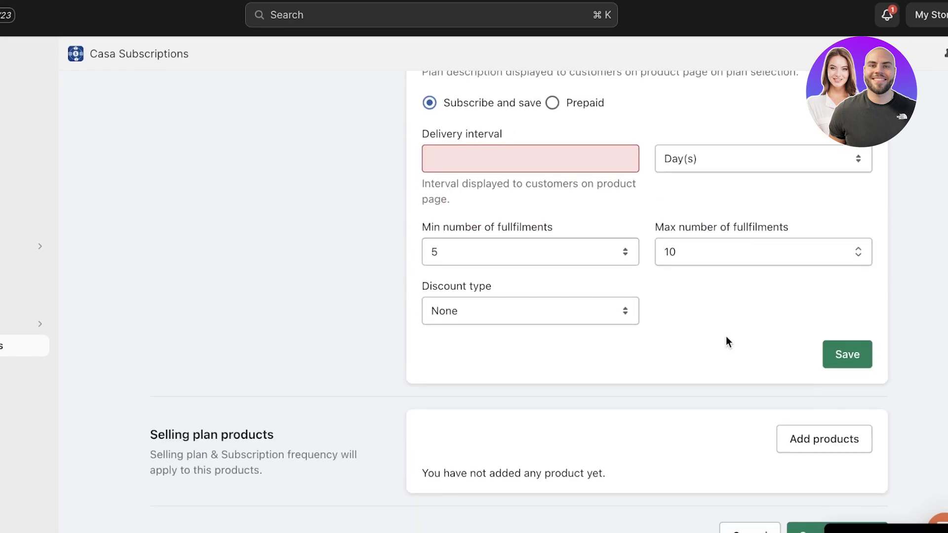
left_click(829, 355)
scroll(570, 302, "down", 6)
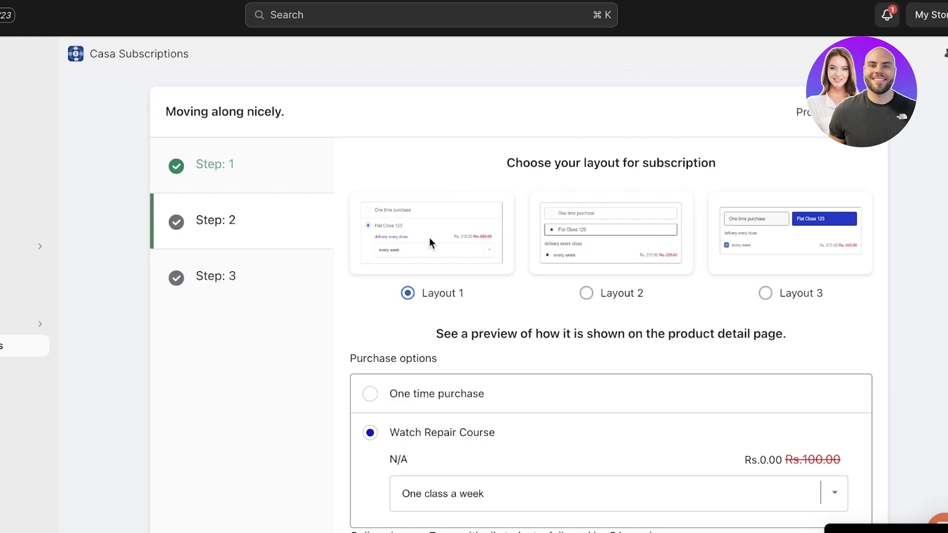
Choose Layout 3 for the subscription widget, save it, and go to the live theme editor.
scroll(429, 238, "down", 2)
left_click(588, 240)
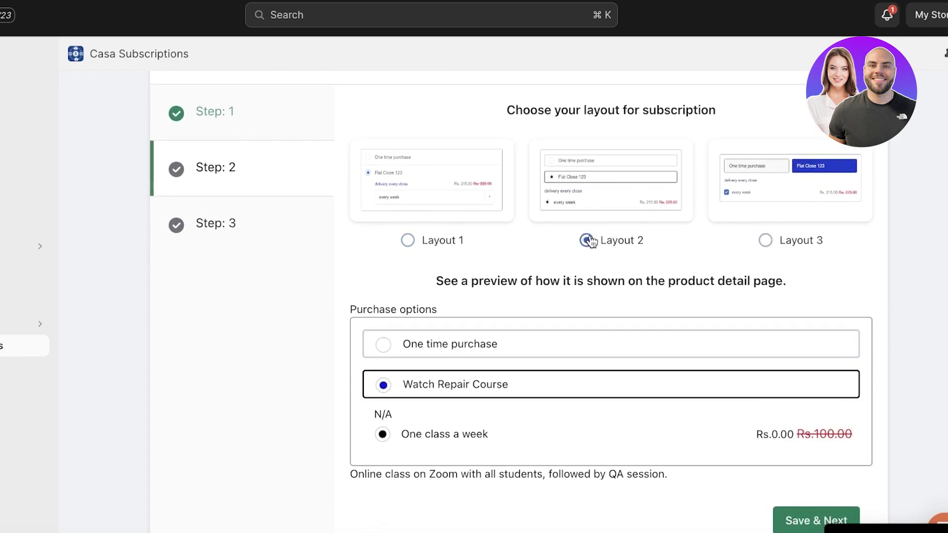
left_click(765, 241)
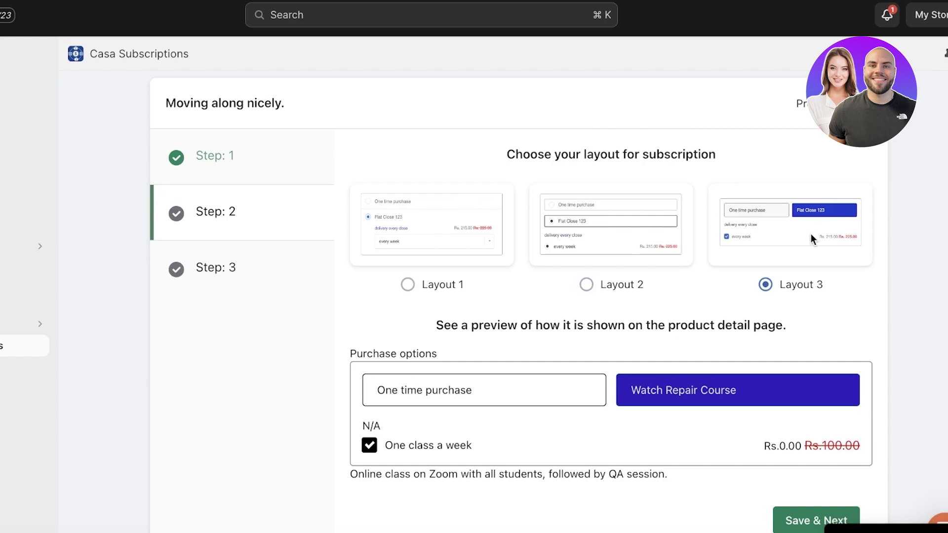
left_click(806, 526)
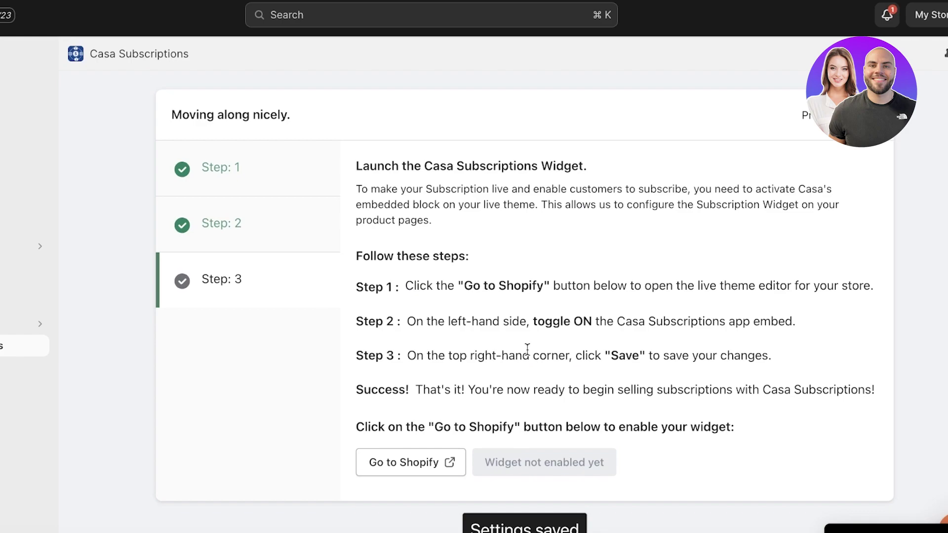
left_click(401, 461)
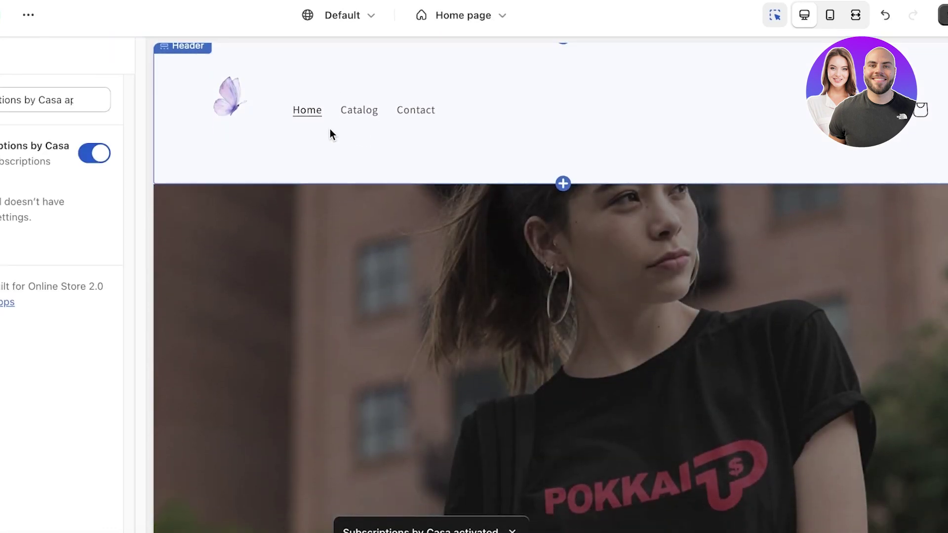
Check the Subscriptions by Casa embed settings, then leave for the app's management page.
scroll(404, 156, "down", 10)
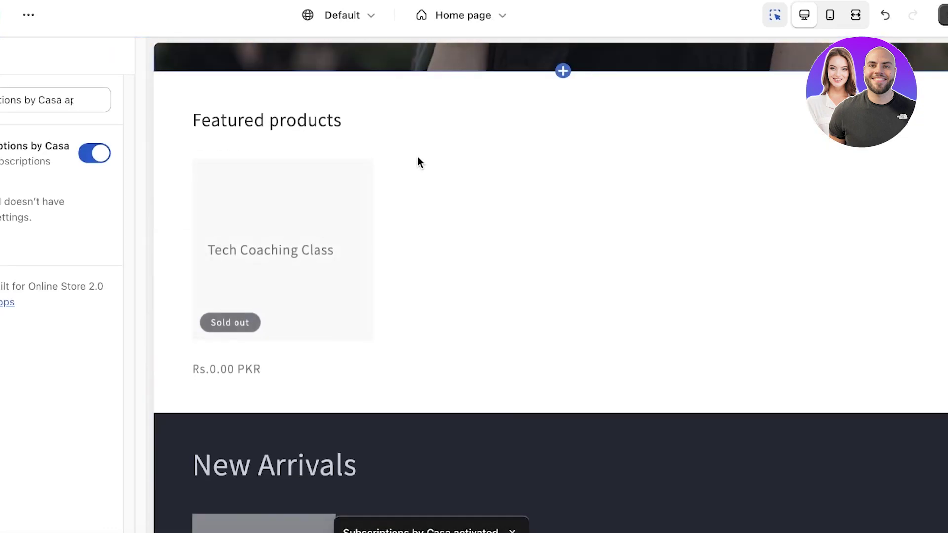
scroll(416, 167, "up", 10)
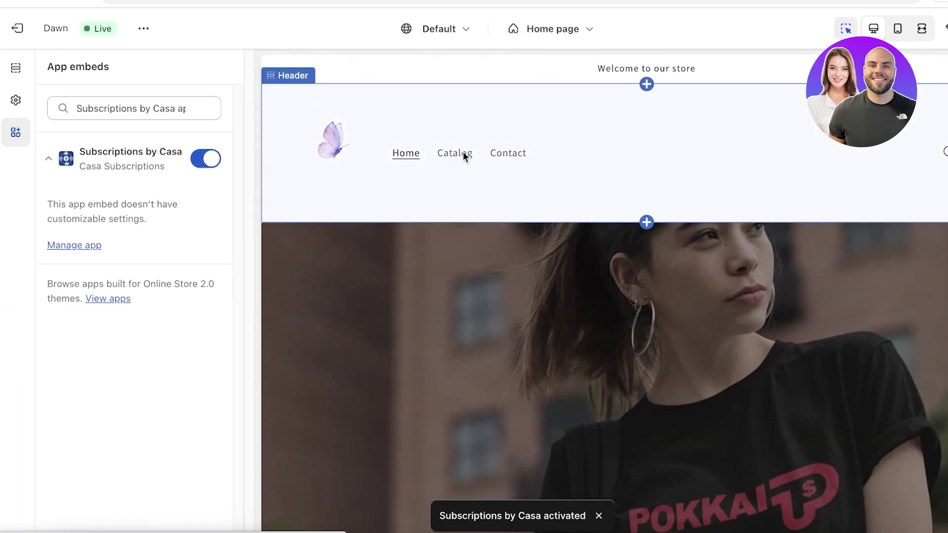
left_click(98, 163)
left_click(99, 163)
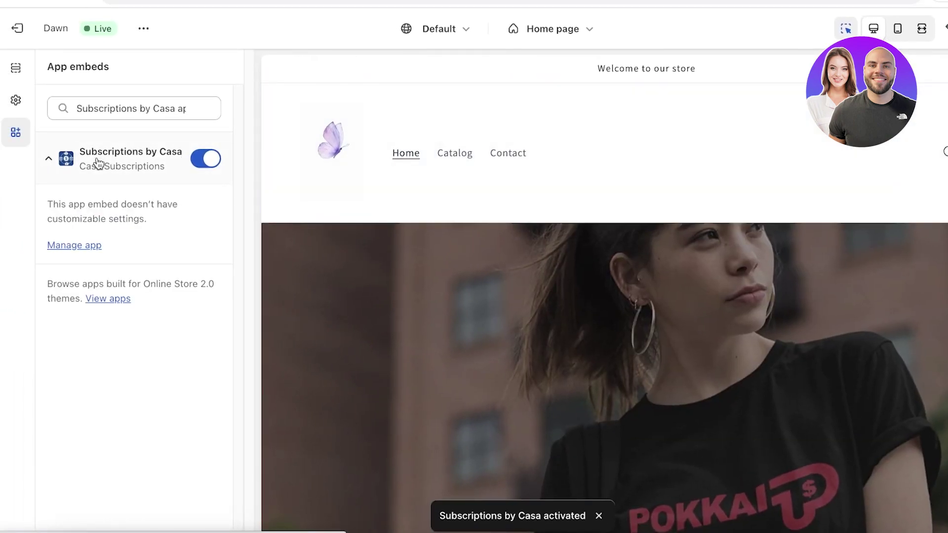
left_click(74, 243)
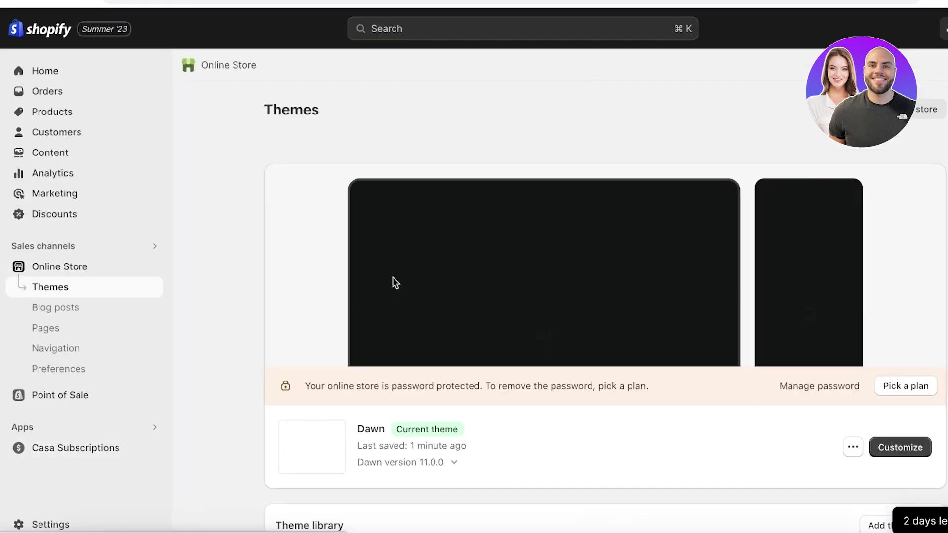
Review the Casa Subscriptions plan list and empty contracts list, then open Settings.
left_click(58, 452)
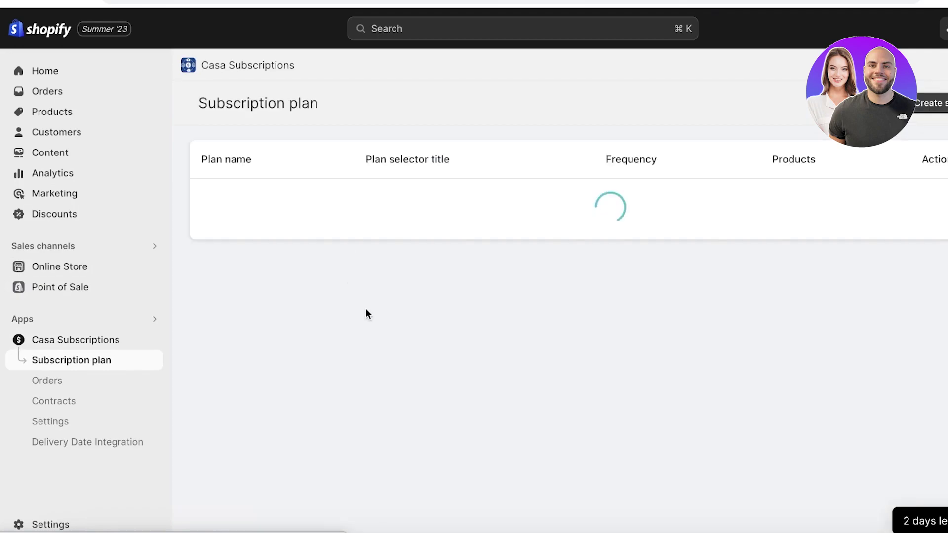
scroll(192, 253, "down", 1)
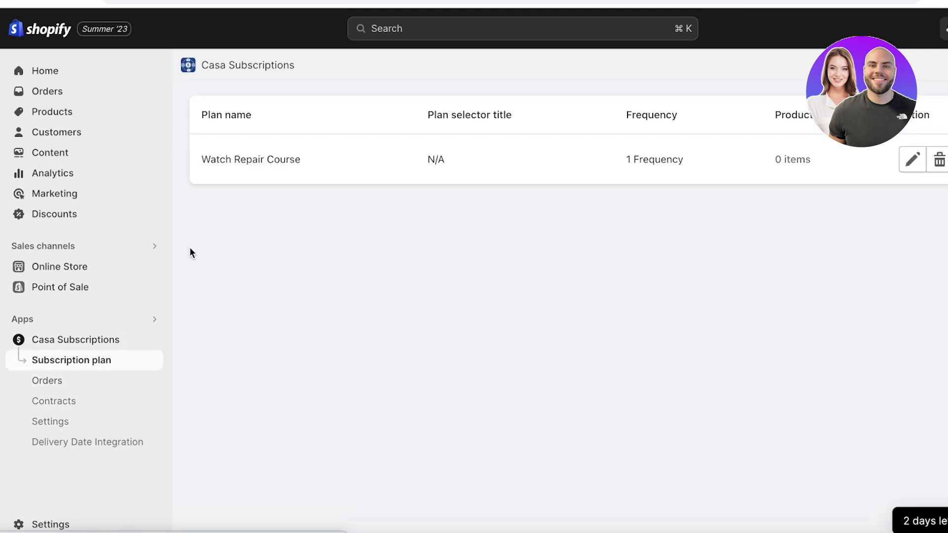
left_click(92, 397)
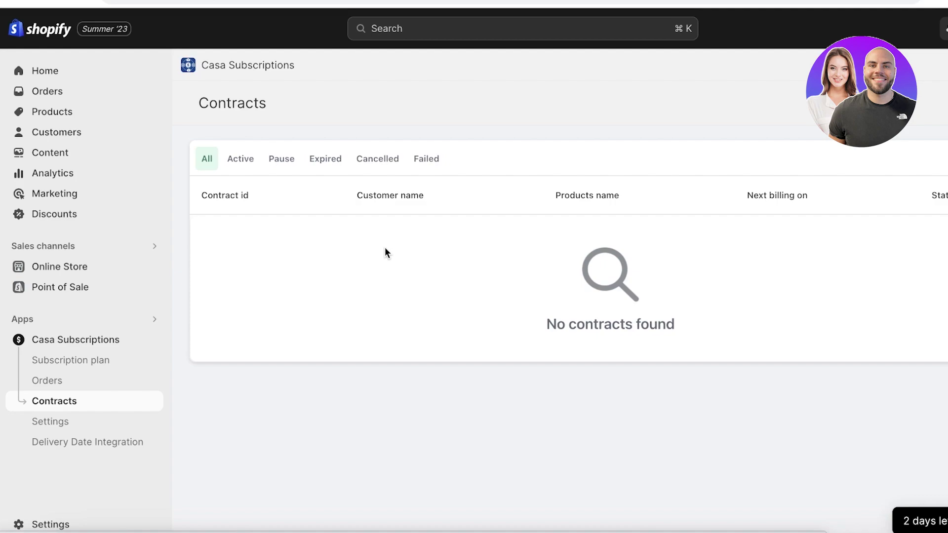
left_click(49, 428)
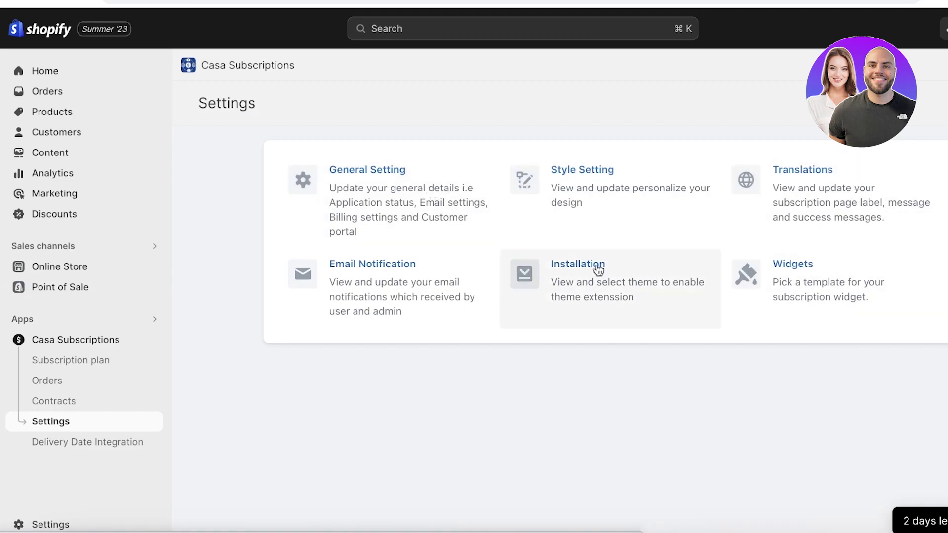
Open the Widgets settings and request help showing the subscription button on product pages.
left_click(778, 265)
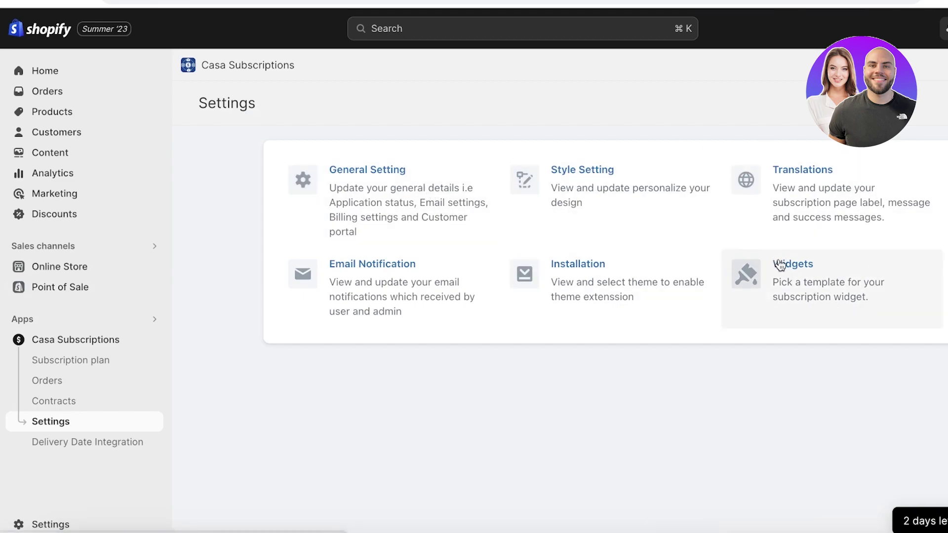
scroll(597, 247, "down", 4)
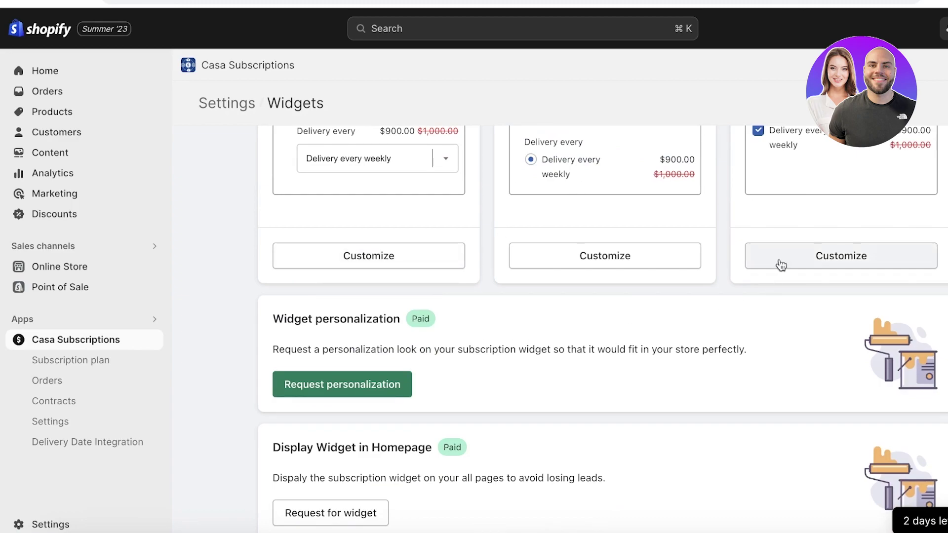
scroll(782, 264, "up", 4)
scroll(782, 264, "down", 4)
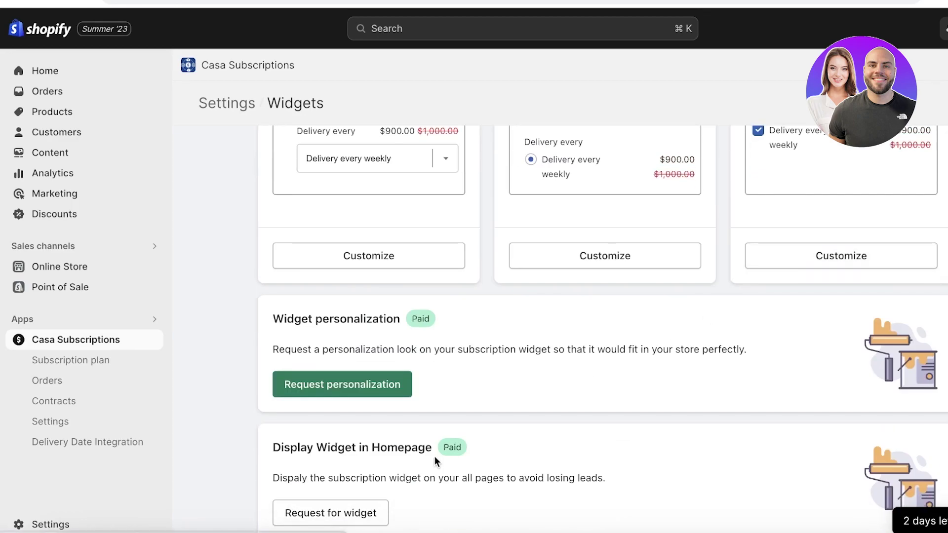
left_click(328, 514)
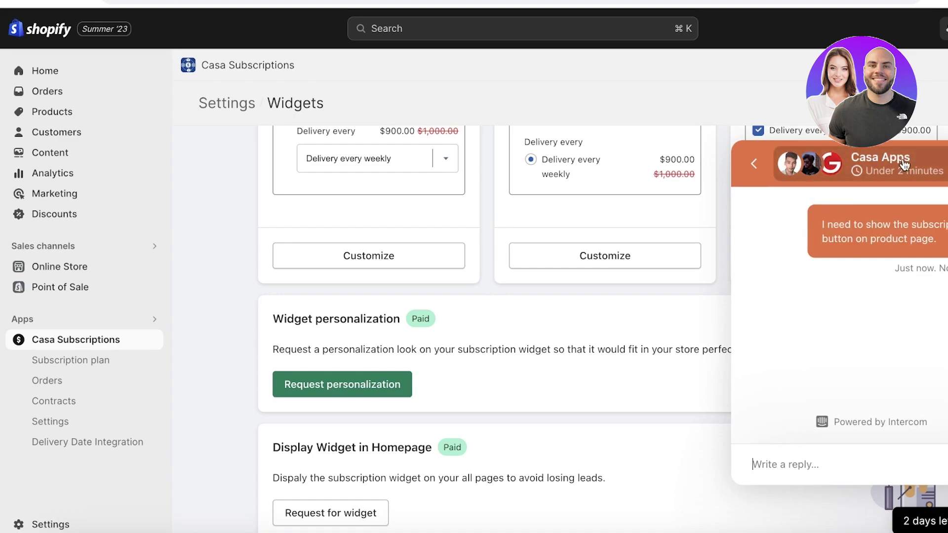
Mute the sound, back out of the chat panel, and return to the Subscription plan list.
key("XF86AudioMute")
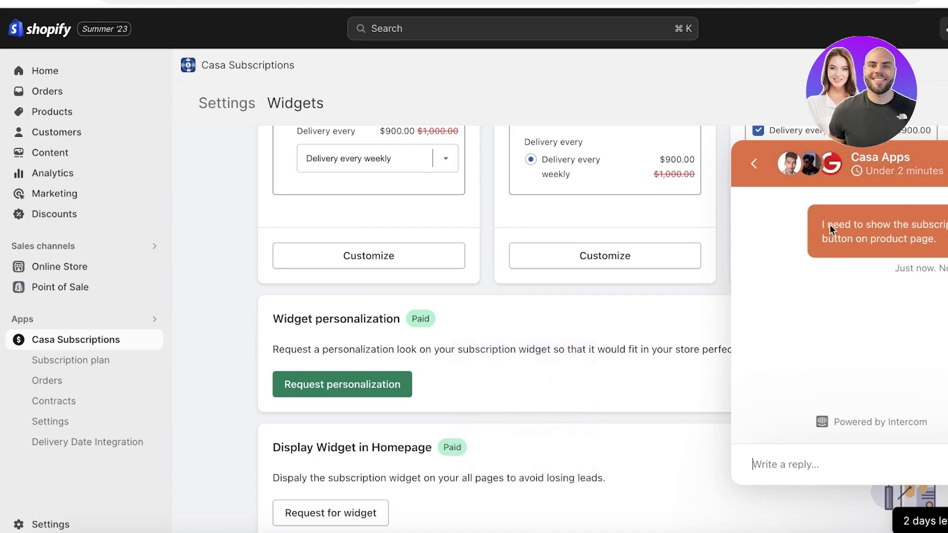
left_click(752, 165)
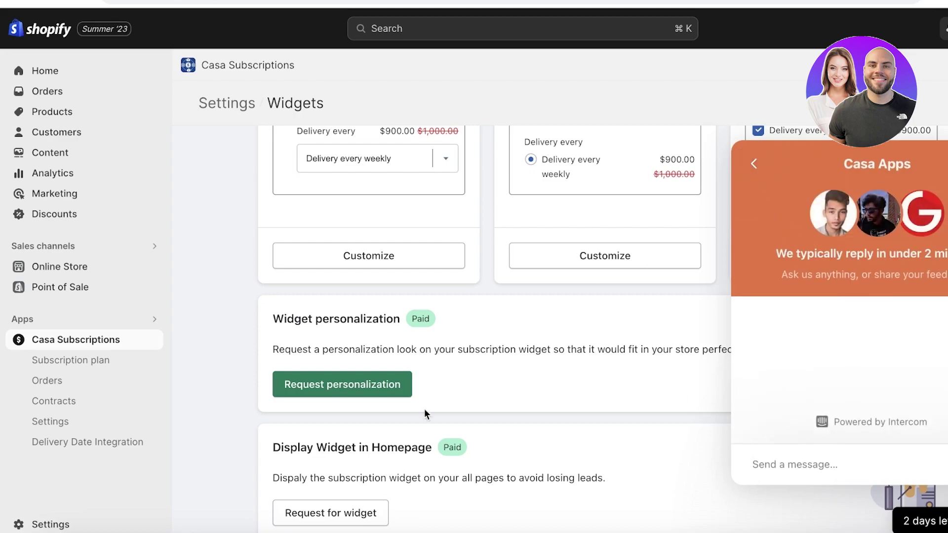
left_click(760, 165)
left_click(86, 361)
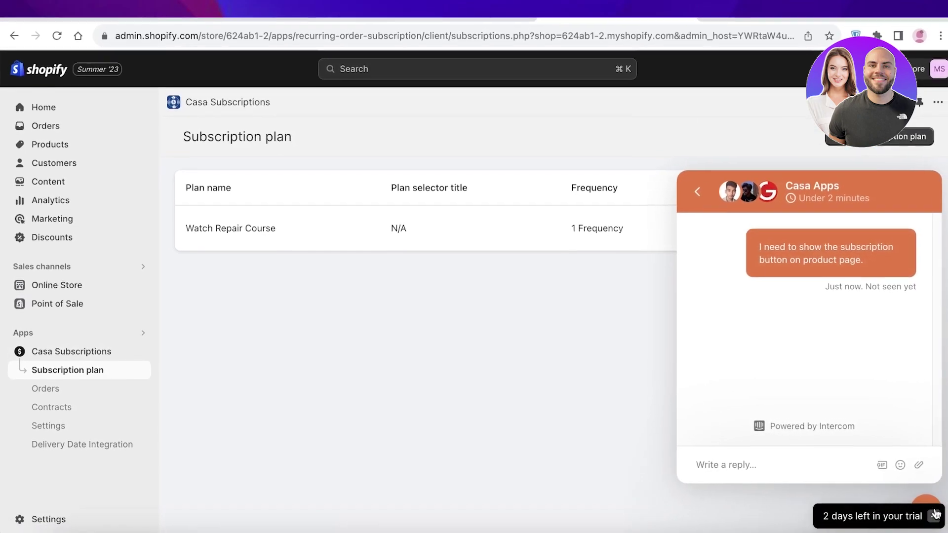
Close the Casa Apps support chat panel.
left_click(941, 435)
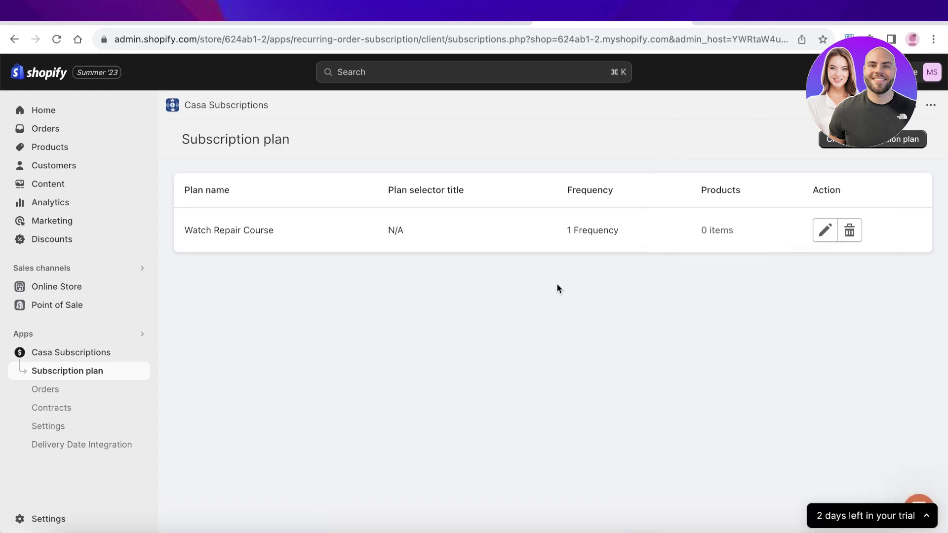